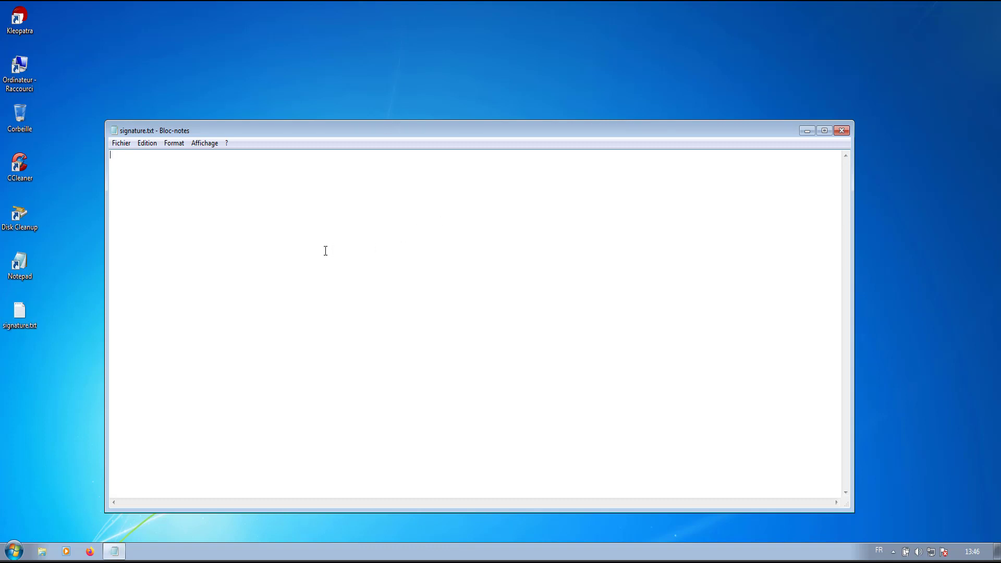
# Step: Write "ceci est un test de signature" in signature.txt, then save and close the file
pyautogui.write('ceci est un test de signature')
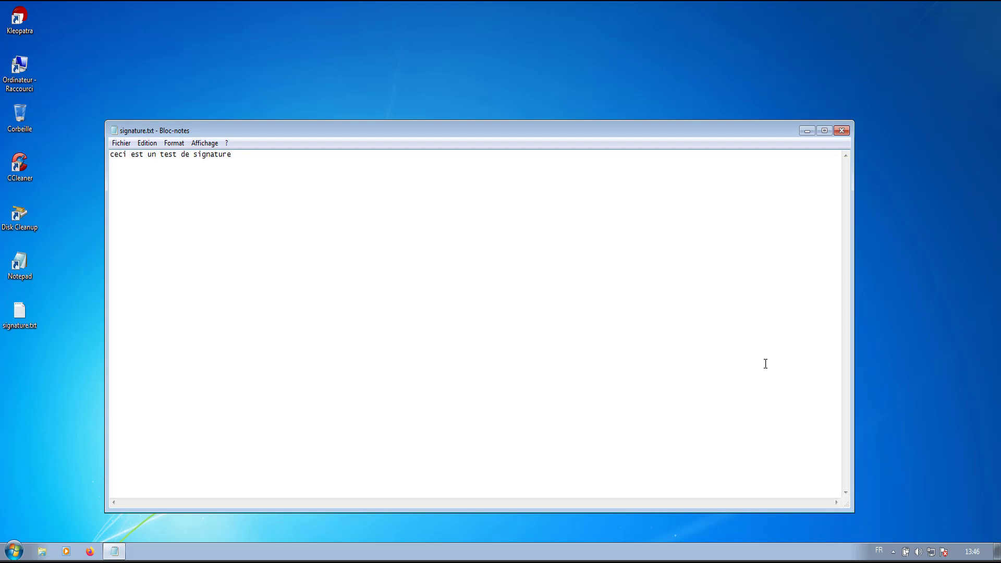
pyautogui.click(840, 131)
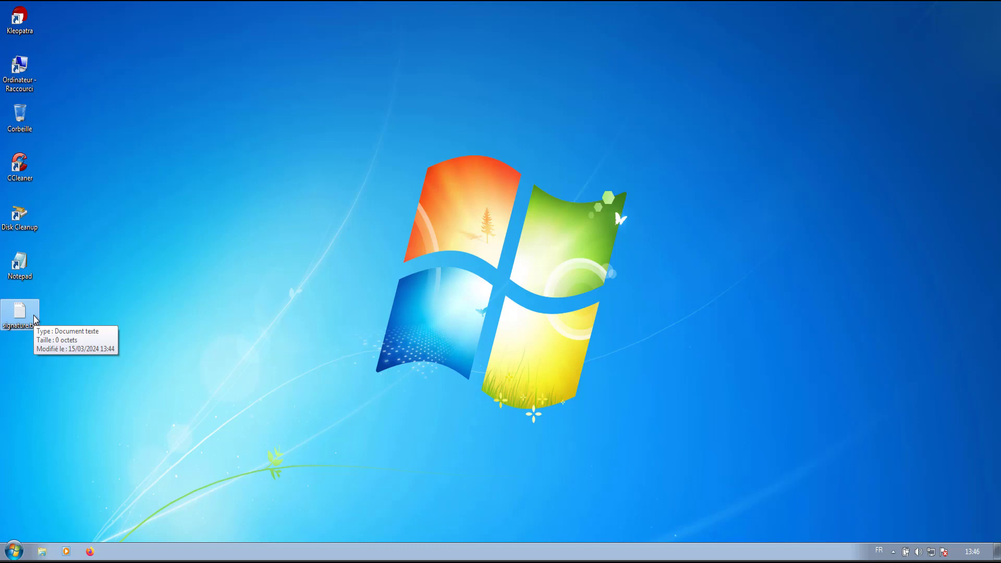
# Step: Move signature.txt above Disk Cleanup among the desktop icons and open the GpgEX signing dialog for it
pyautogui.moveTo(22, 326); pyautogui.dragTo(245, 229)
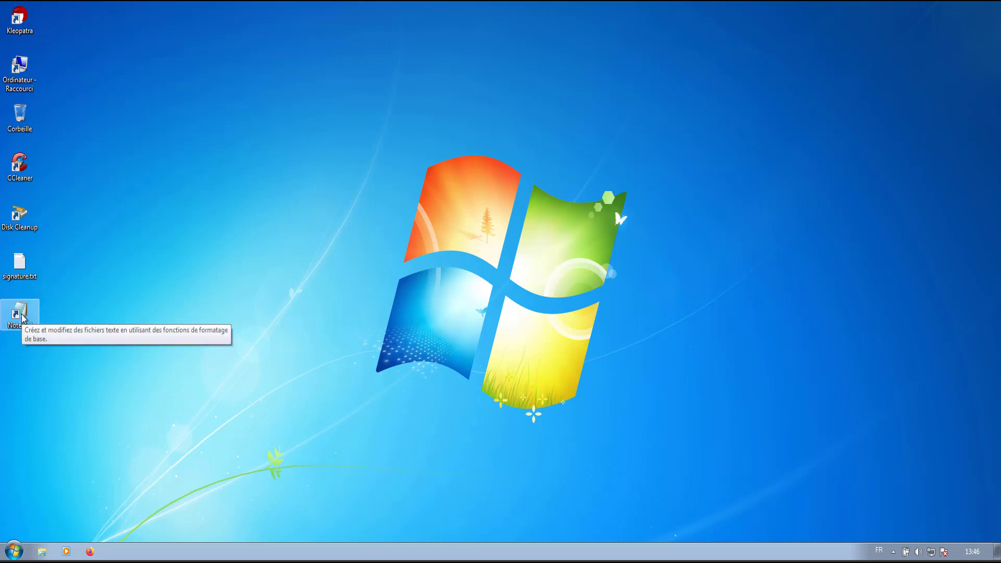
pyautogui.moveTo(24, 265); pyautogui.dragTo(199, 204)
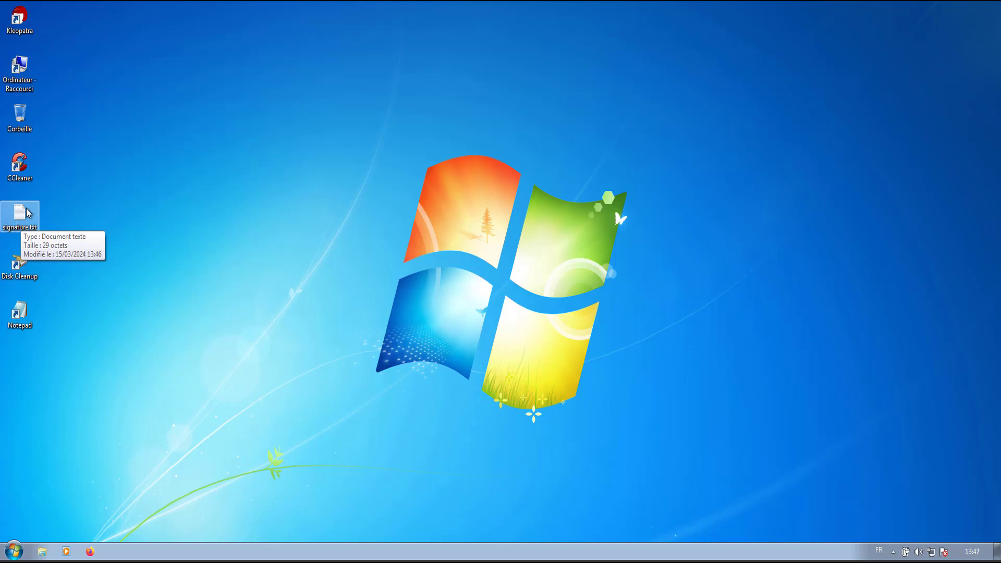
pyautogui.rightClick(26, 208)
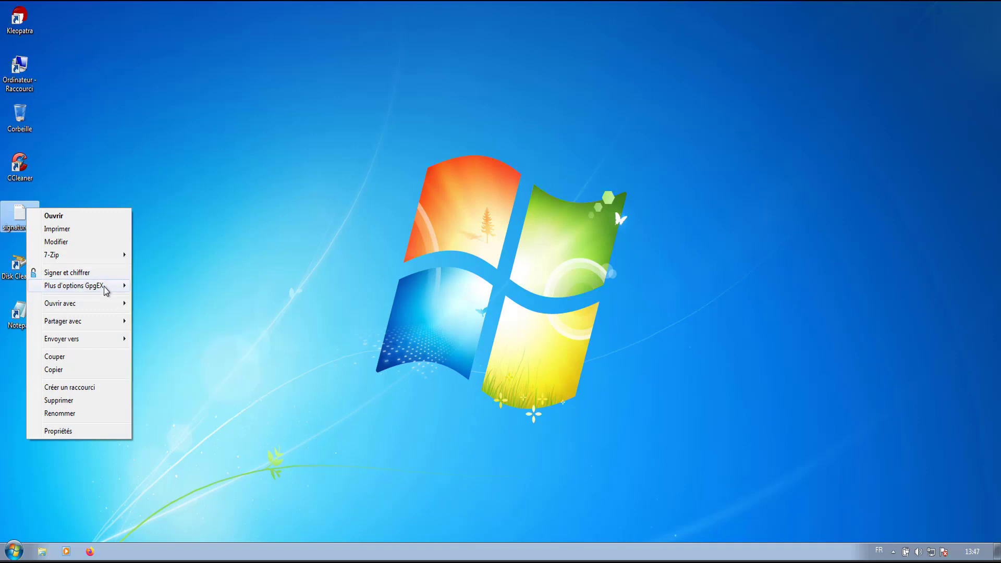
pyautogui.moveTo(106, 290)
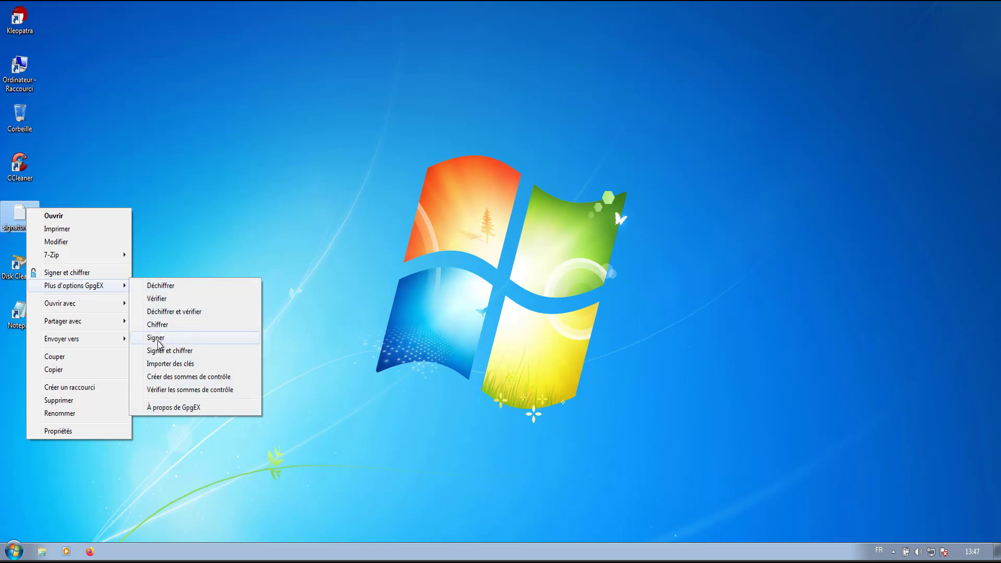
pyautogui.click(156, 338)
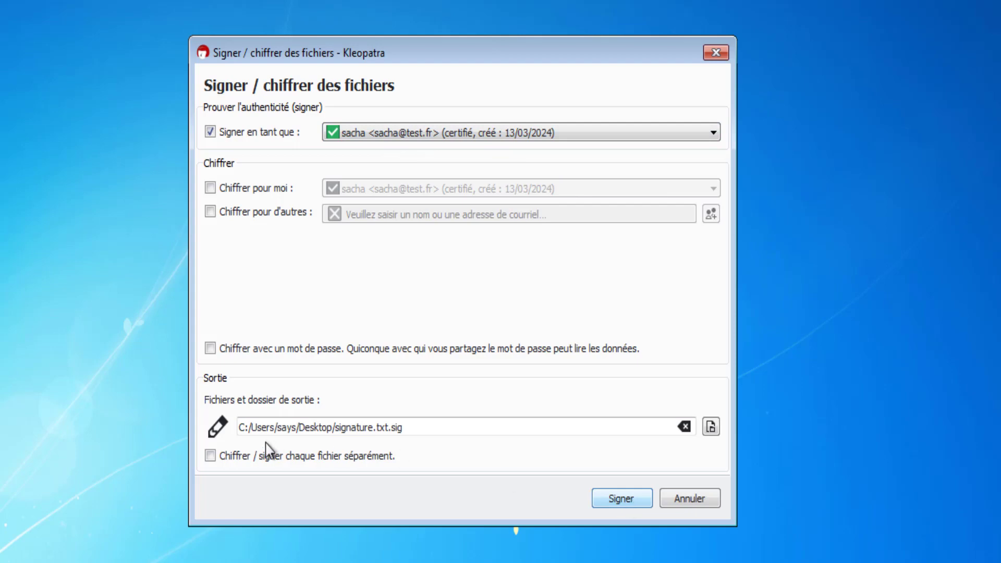
# Step: Check the output path and start signing the file as signature.txt.sig on the desktop, without encryption
pyautogui.click(434, 419)
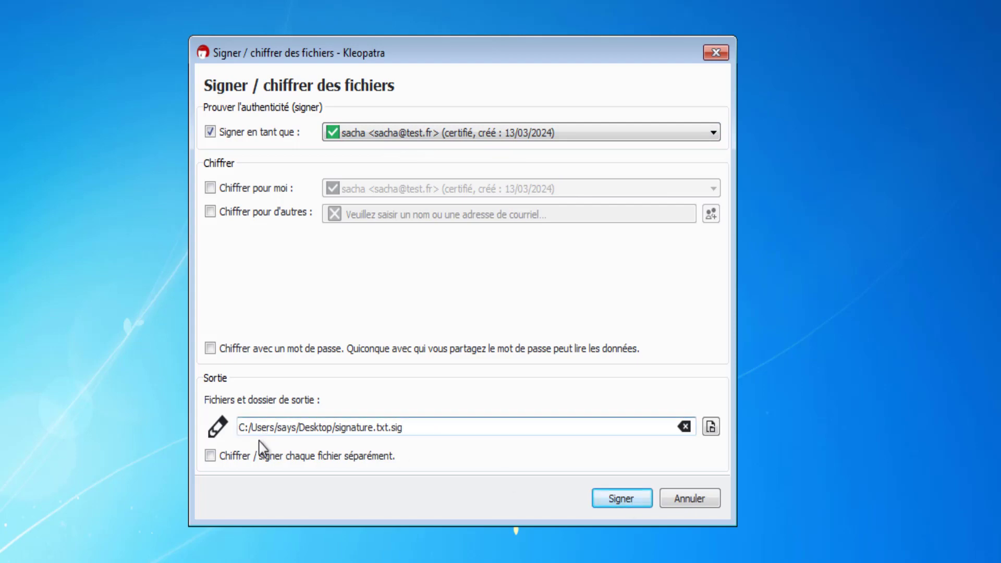
pyautogui.moveTo(255, 431); pyautogui.dragTo(496, 431)
pyautogui.click(611, 506)
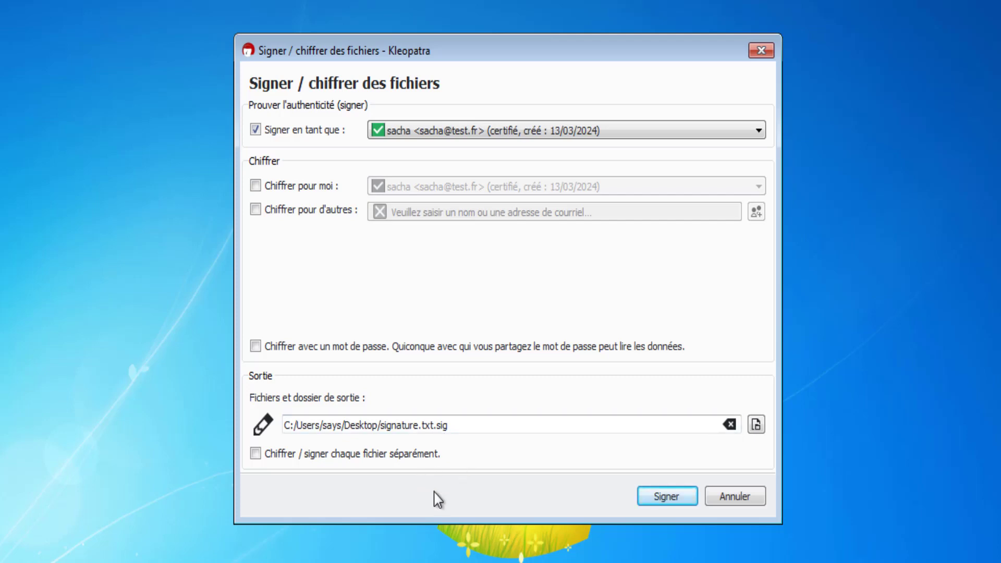
pyautogui.moveTo(500, 50); pyautogui.dragTo(519, 13)
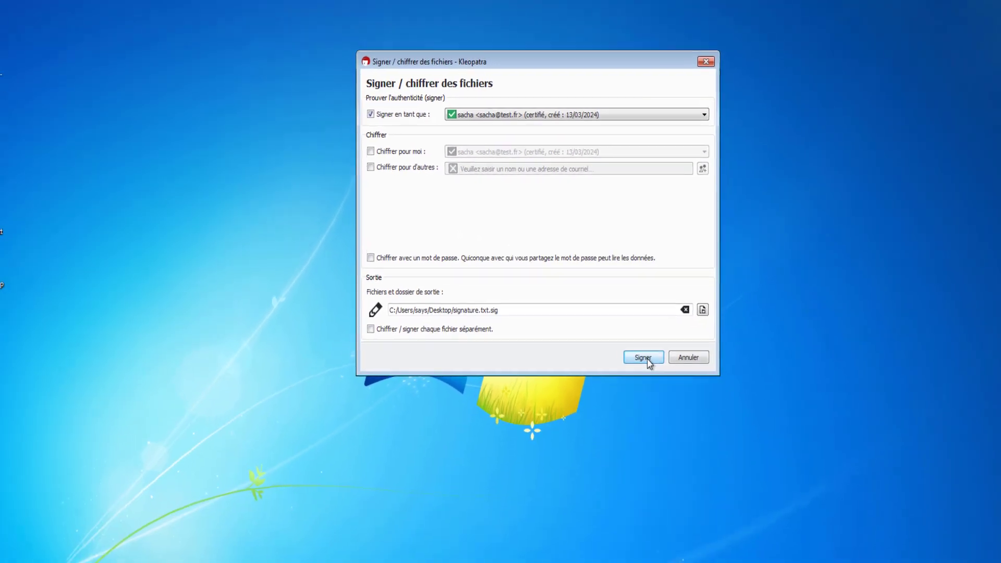
pyautogui.click(642, 347)
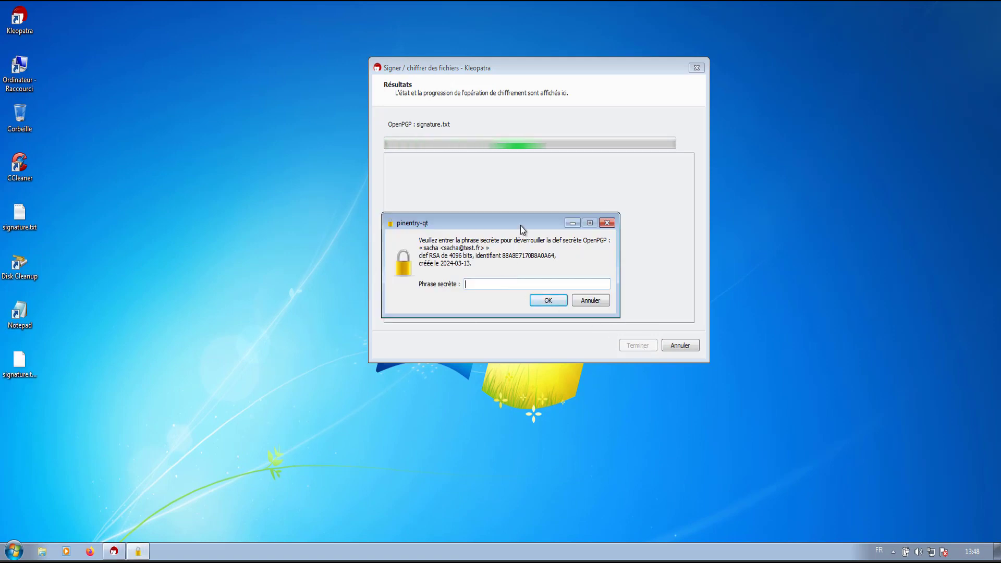
# Step: Enter the secret key's passphrase to complete the signature and close the signing results
pyautogui.moveTo(502, 228); pyautogui.dragTo(515, 188)
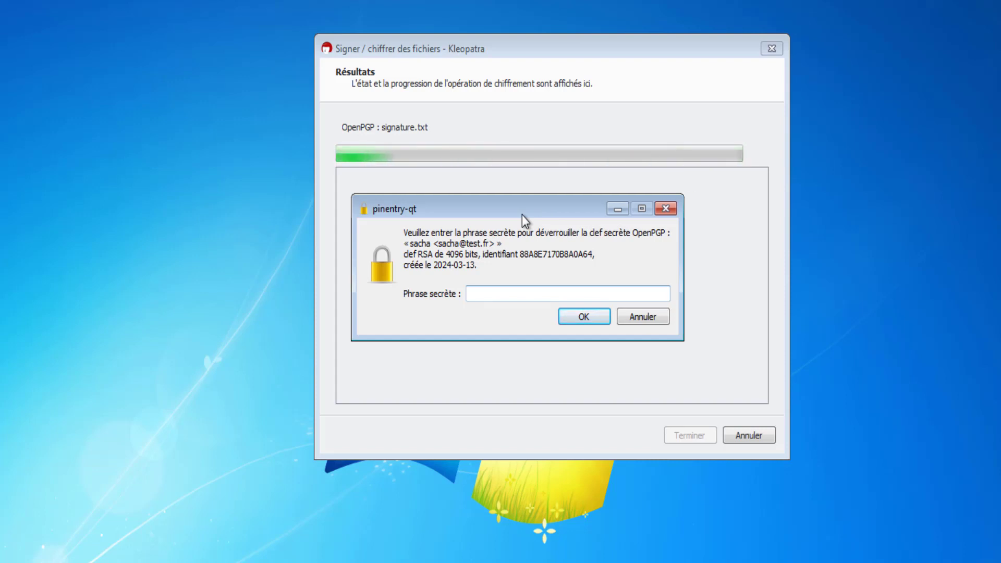
pyautogui.write('••••••••')
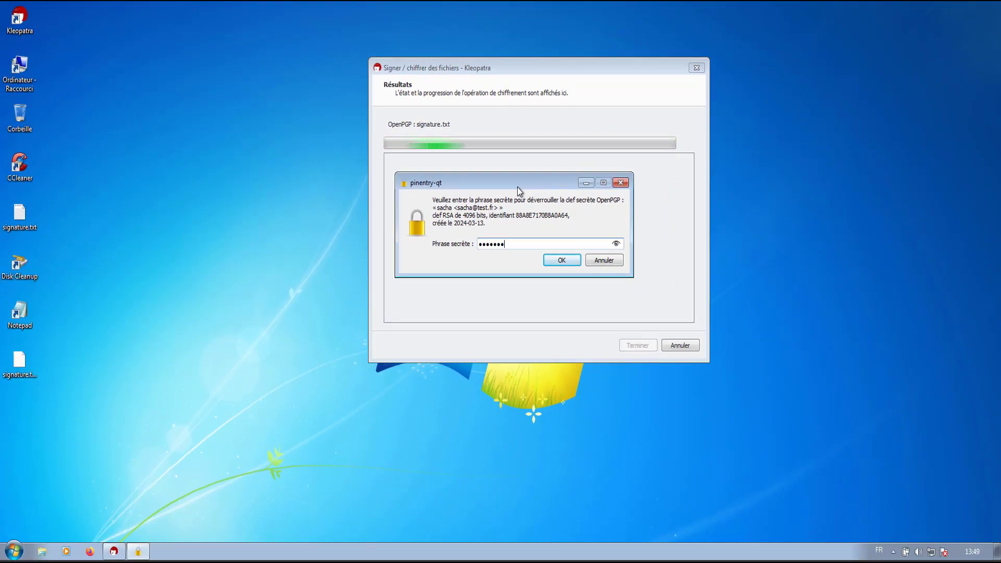
pyautogui.press('Return')
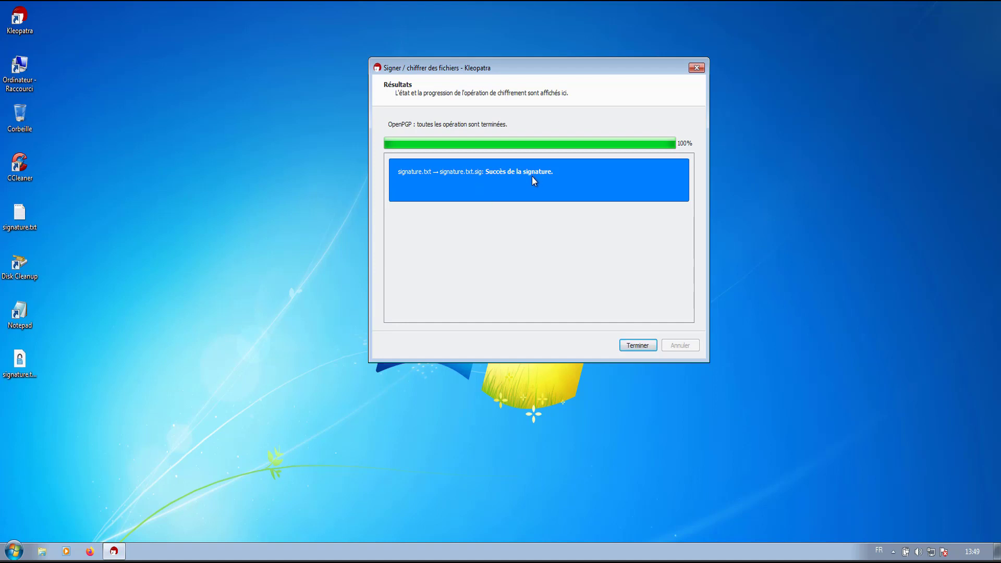
pyautogui.click(637, 346)
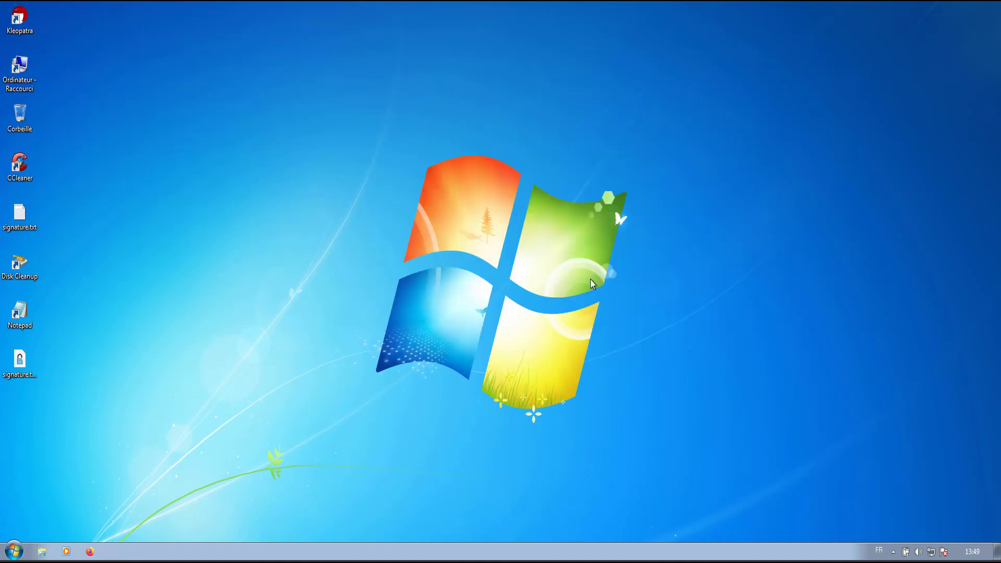
pyautogui.click(21, 365)
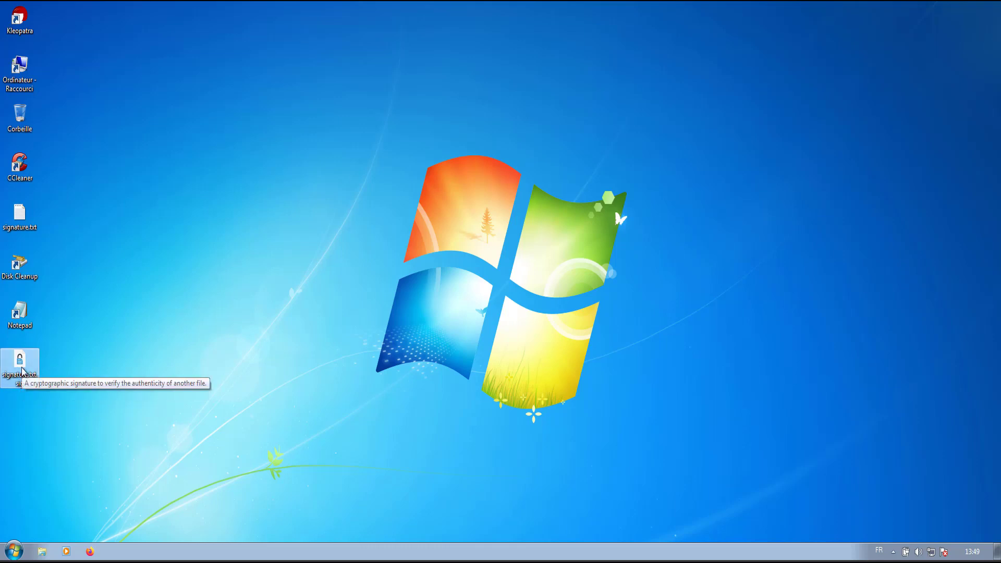
pyautogui.rightClick(22, 372)
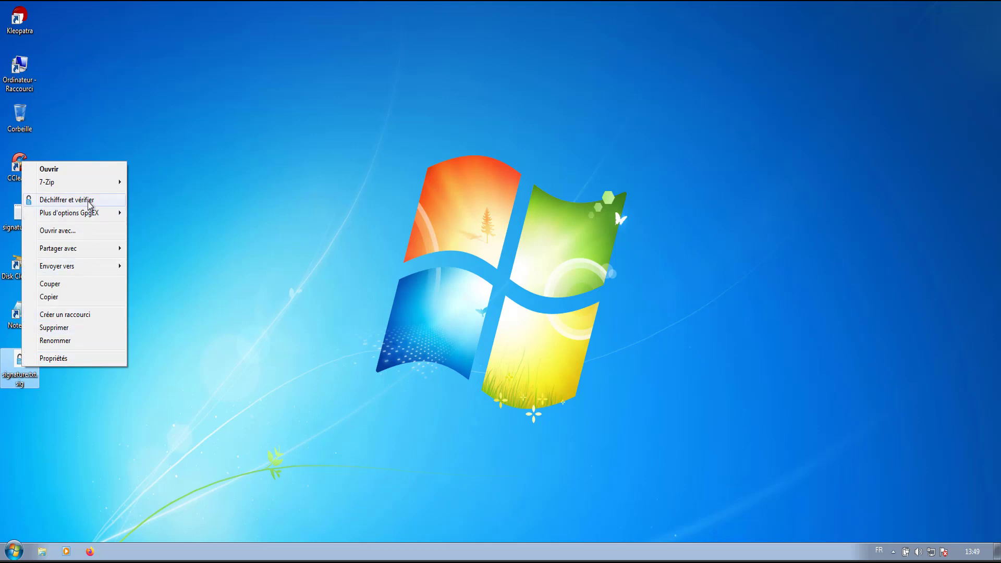
pyautogui.click(334, 230)
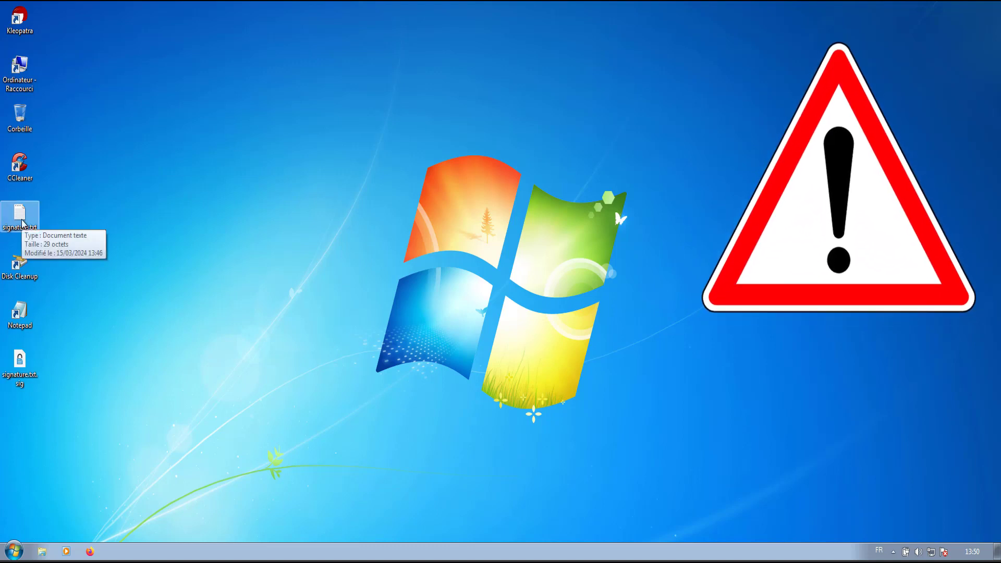
# Step: Place signature.txt directly below signature.txt.sig among the desktop icons
pyautogui.moveTo(26, 213)
pyautogui.mouseDown()
pyautogui.moveTo(110, 471)
pyautogui.moveTo(55, 425)
pyautogui.mouseUp()
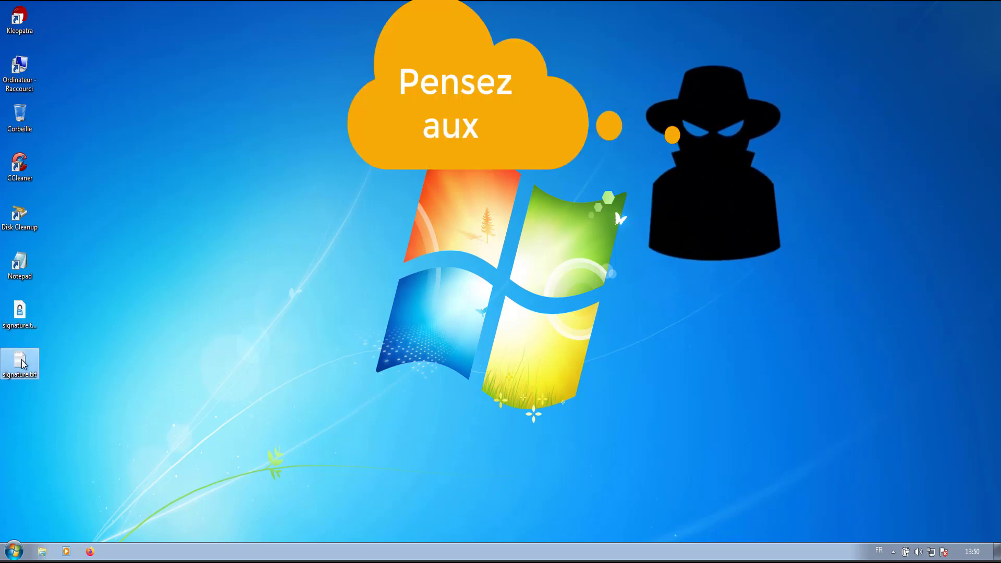
pyautogui.rightClick(21, 315)
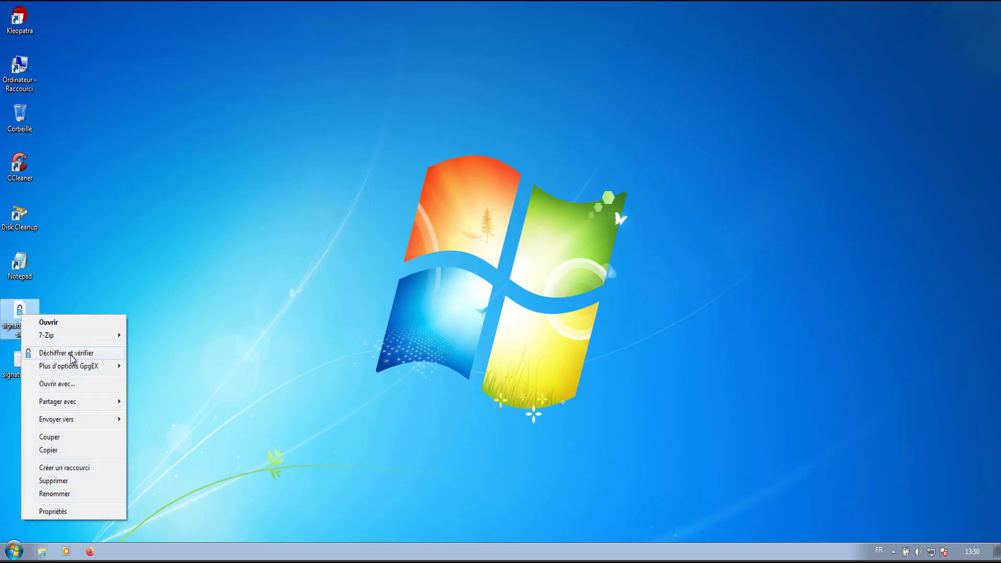
pyautogui.click(276, 289)
pyautogui.moveTo(8, 396); pyautogui.dragTo(56, 321)
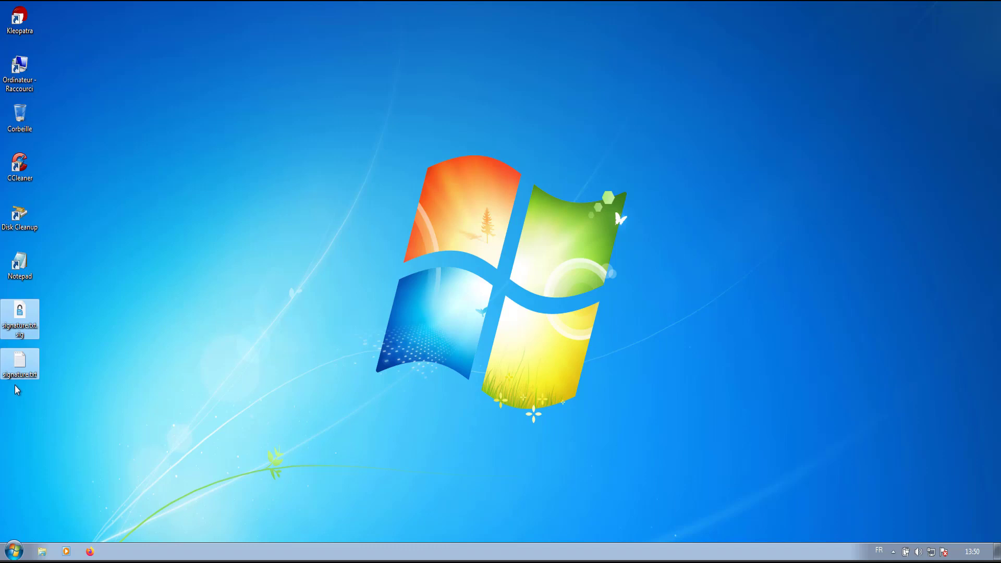
pyautogui.click(37, 333)
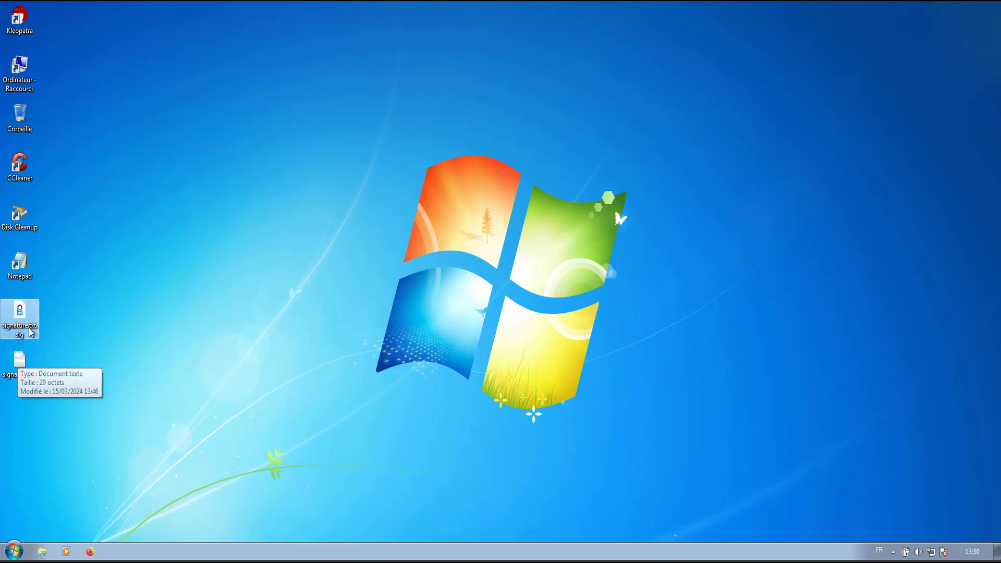
# Step: Decrypt and verify signature.txt.sig against the original text file
pyautogui.rightClick(29, 324)
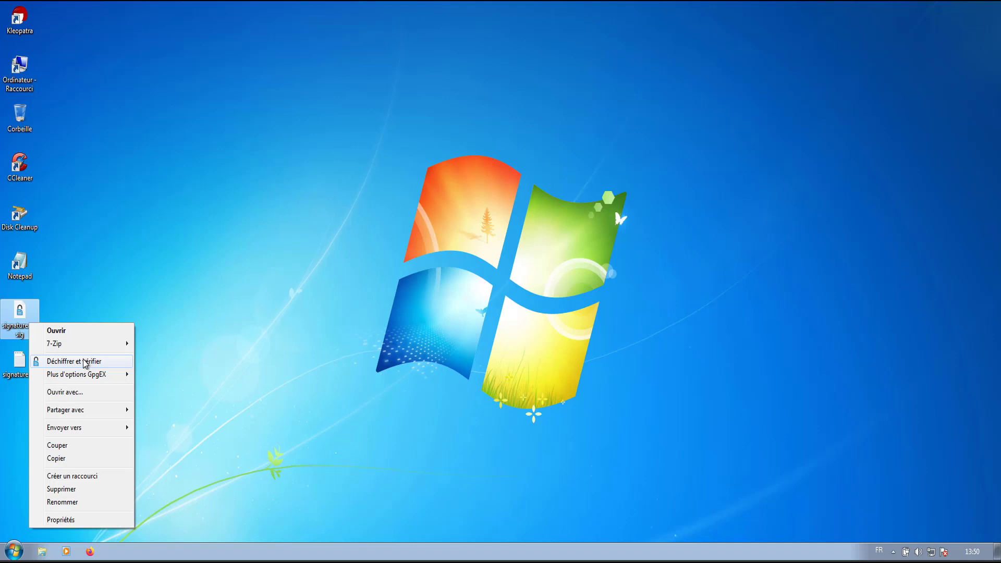
pyautogui.click(85, 362)
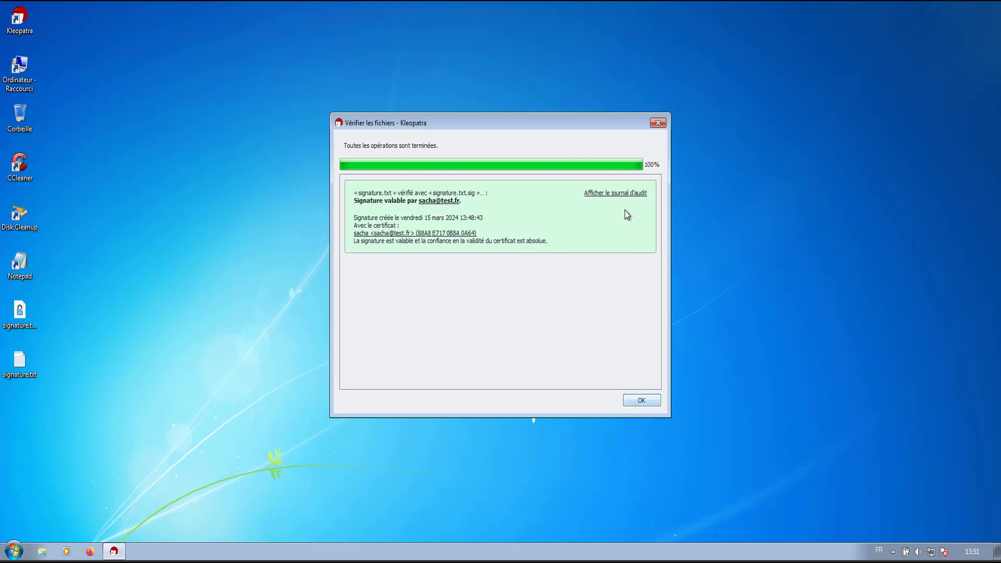
# Step: Examine the signature date, RSA key and signer in the verification's audit log, then close the log and the results
pyautogui.click(607, 193)
pyautogui.click(625, 194)
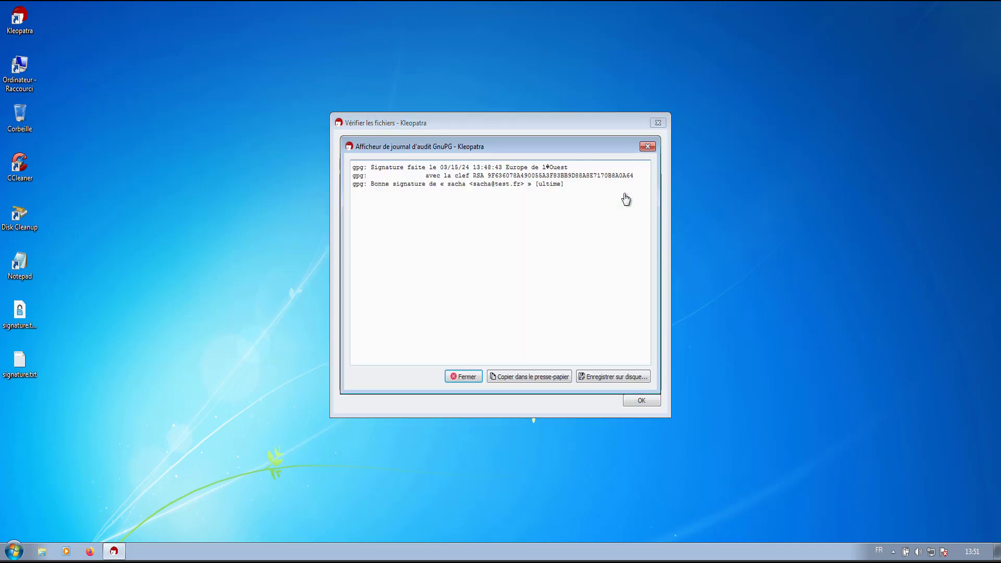
pyautogui.moveTo(491, 143); pyautogui.dragTo(526, 249)
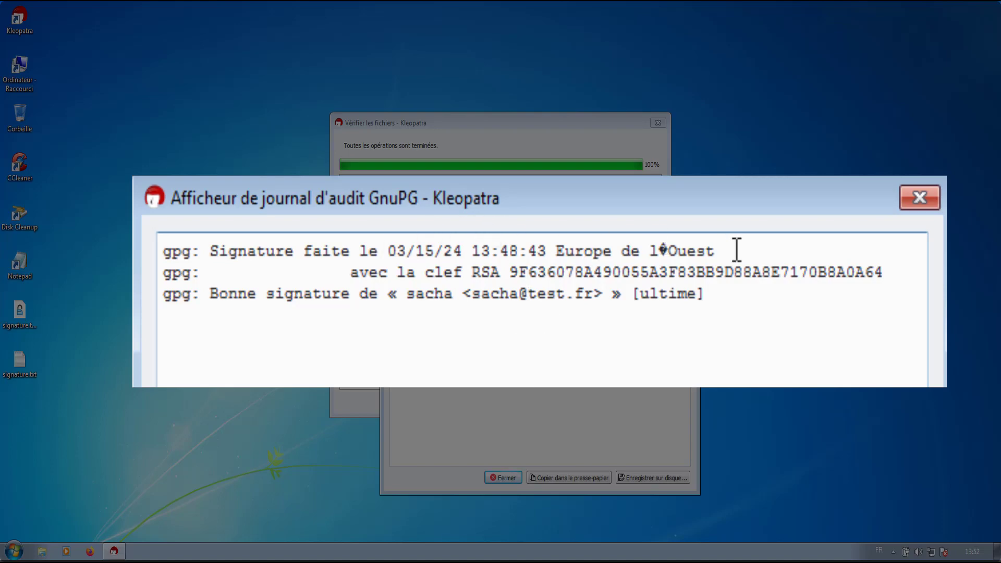
pyautogui.moveTo(714, 250); pyautogui.dragTo(537, 251)
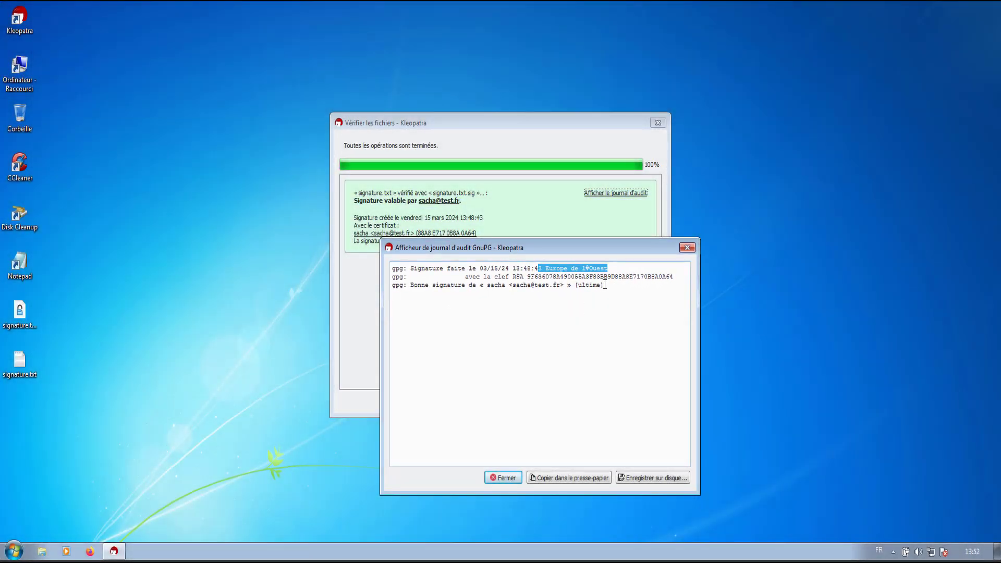
pyautogui.moveTo(604, 286); pyautogui.dragTo(554, 285)
pyautogui.click(581, 358)
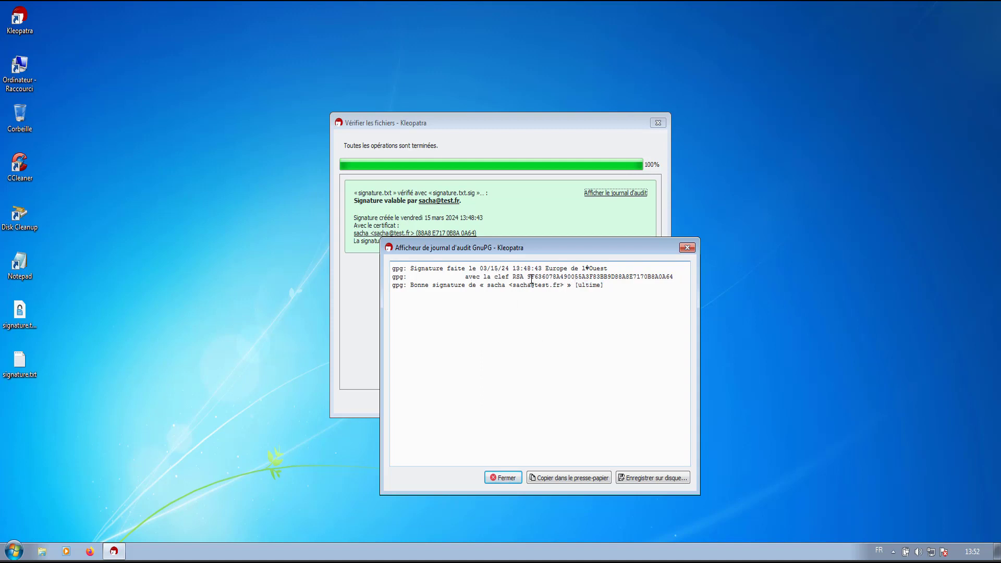
pyautogui.moveTo(528, 276); pyautogui.dragTo(674, 277)
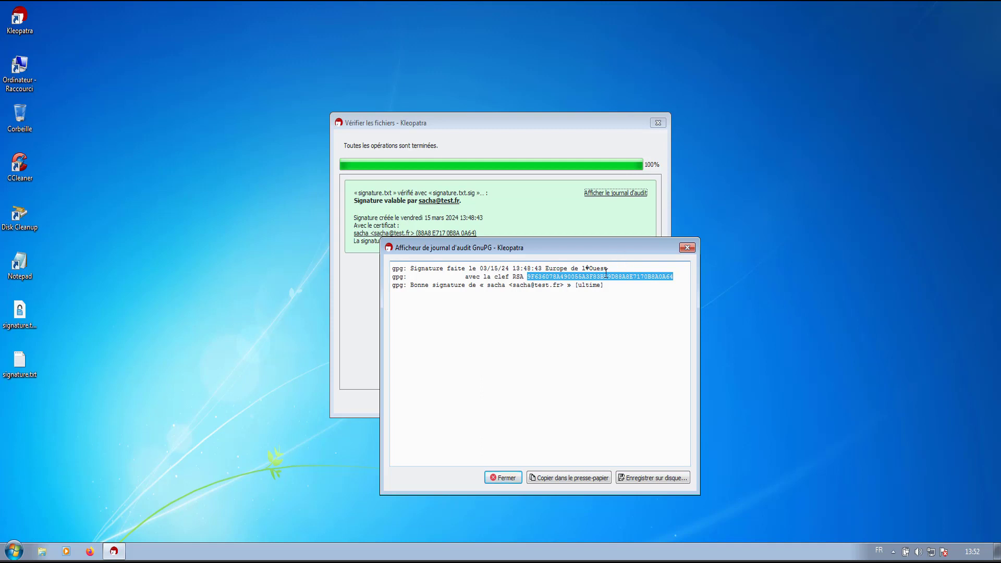
pyautogui.click(635, 460)
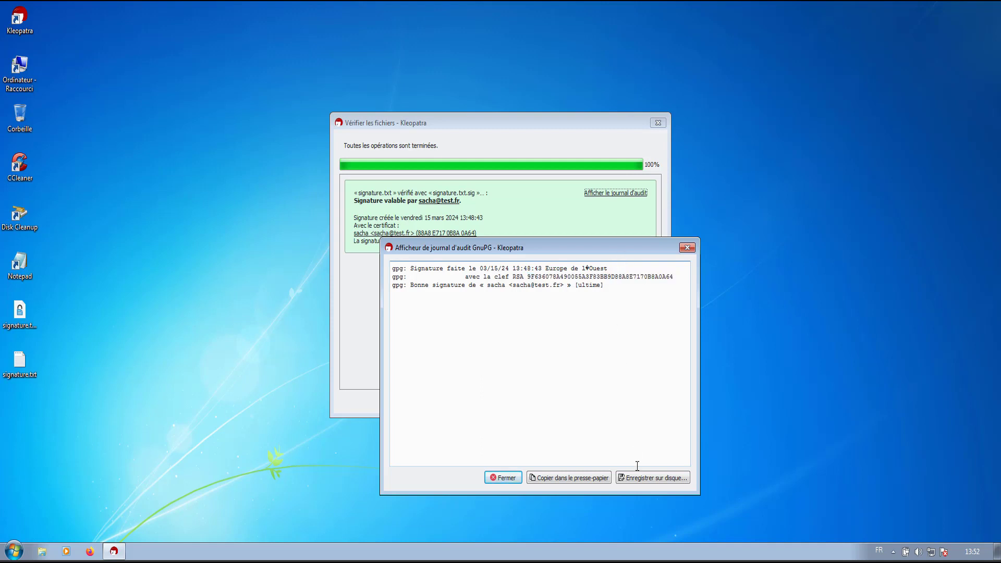
pyautogui.click(512, 477)
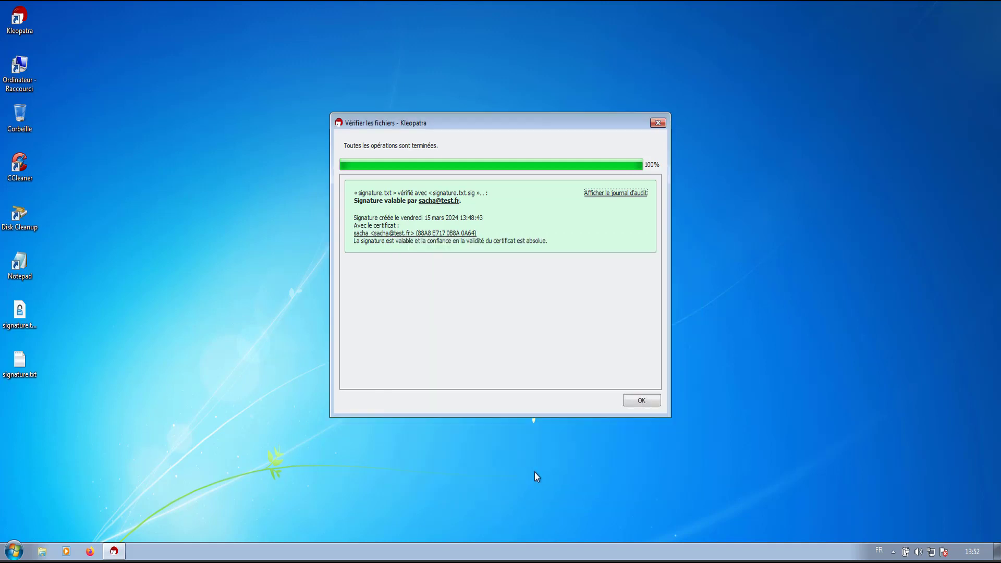
pyautogui.click(640, 399)
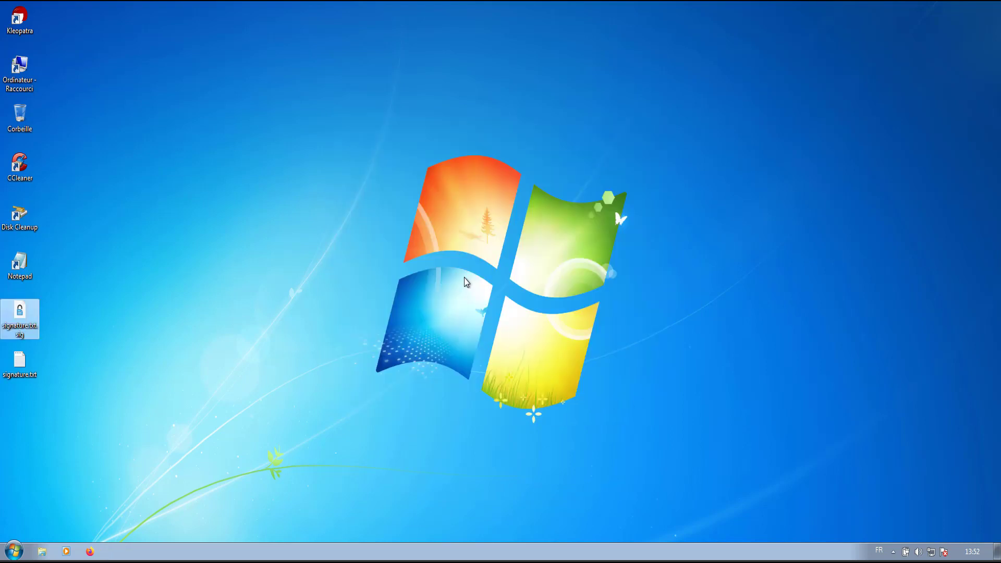
# Step: Append "kqkdf,boqd,pbgospn,dbgnspnugp" to the text in signature.txt, then save and close the file
pyautogui.doubleClick(20, 365)
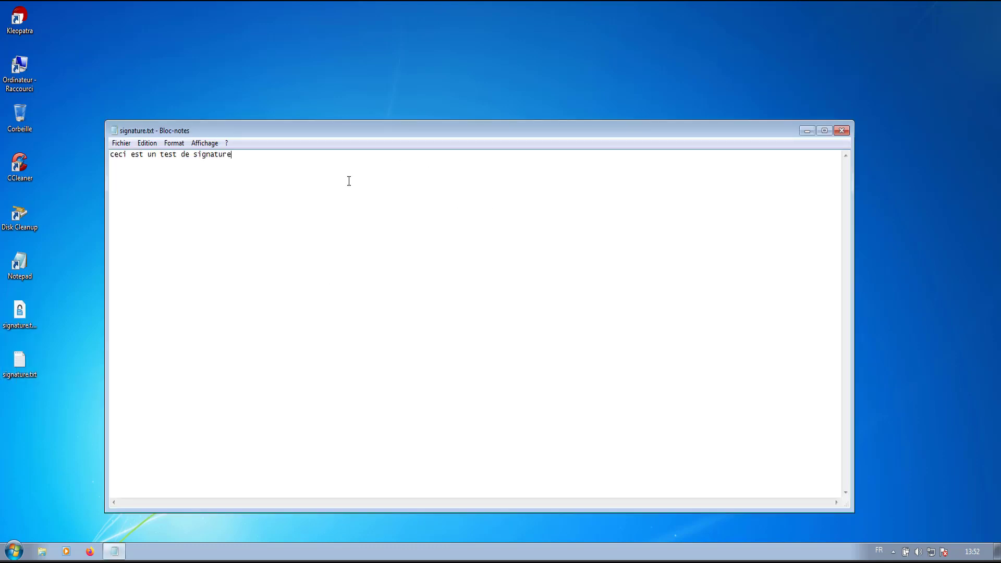
pyautogui.write('kqkdf,boqd,pbgospn,dbgnspnugp')
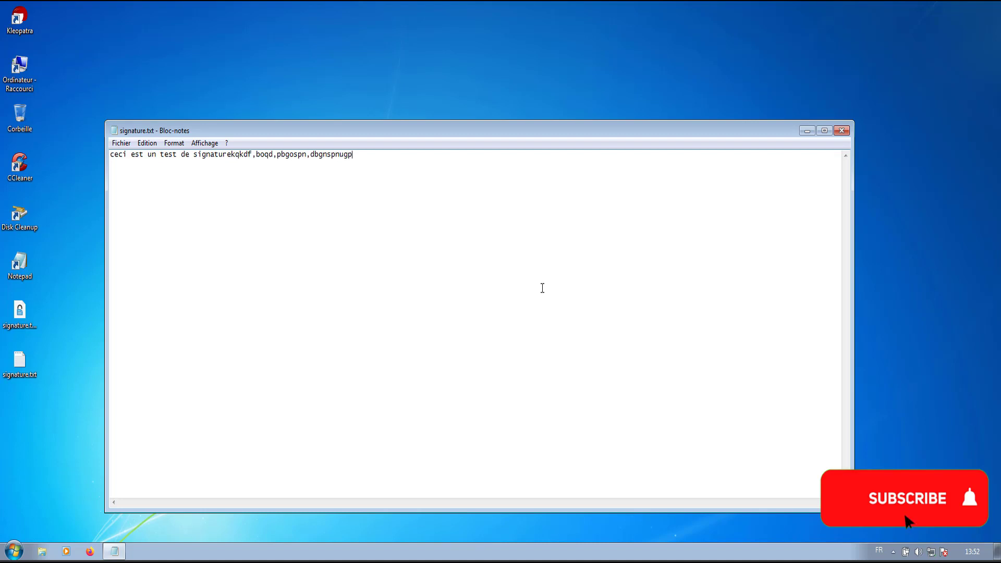
pyautogui.click(841, 131)
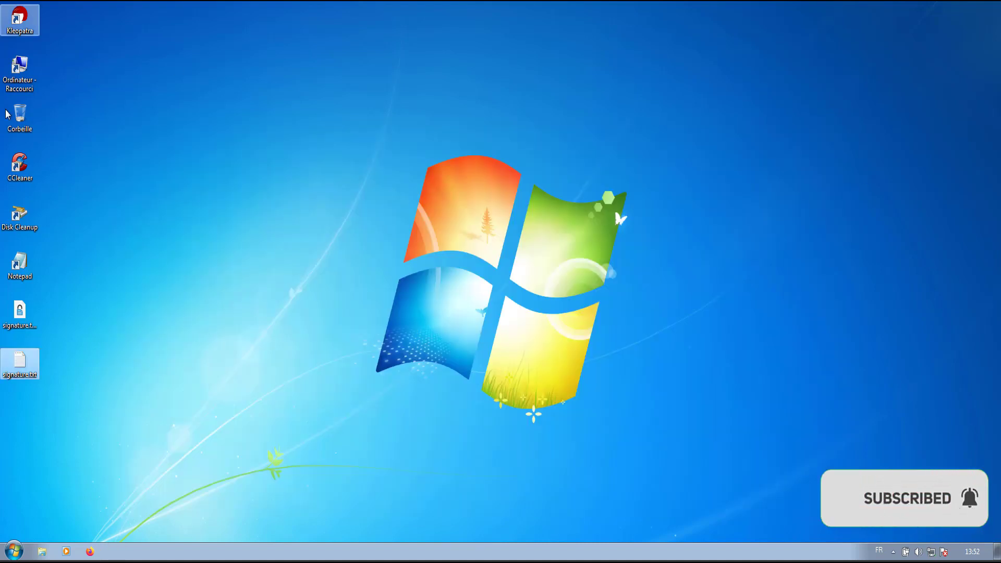
# Step: Decrypt and verify signature.txt.sig against the altered signature.txt, then close the verification results
pyautogui.click(20, 350)
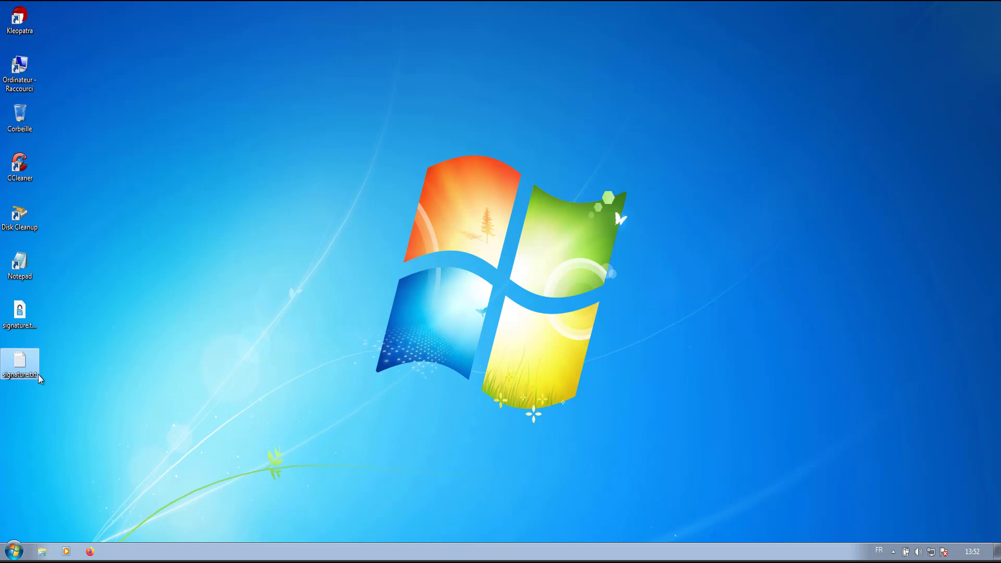
pyautogui.moveTo(49, 295)
pyautogui.mouseDown()
pyautogui.moveTo(3, 323)
pyautogui.moveTo(4, 461)
pyautogui.mouseUp()
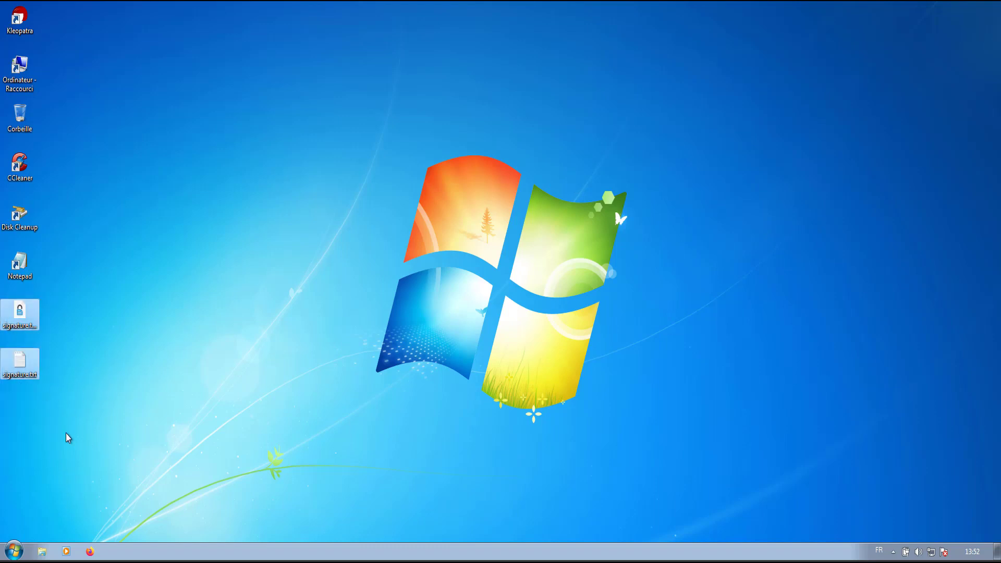
pyautogui.rightClick(21, 311)
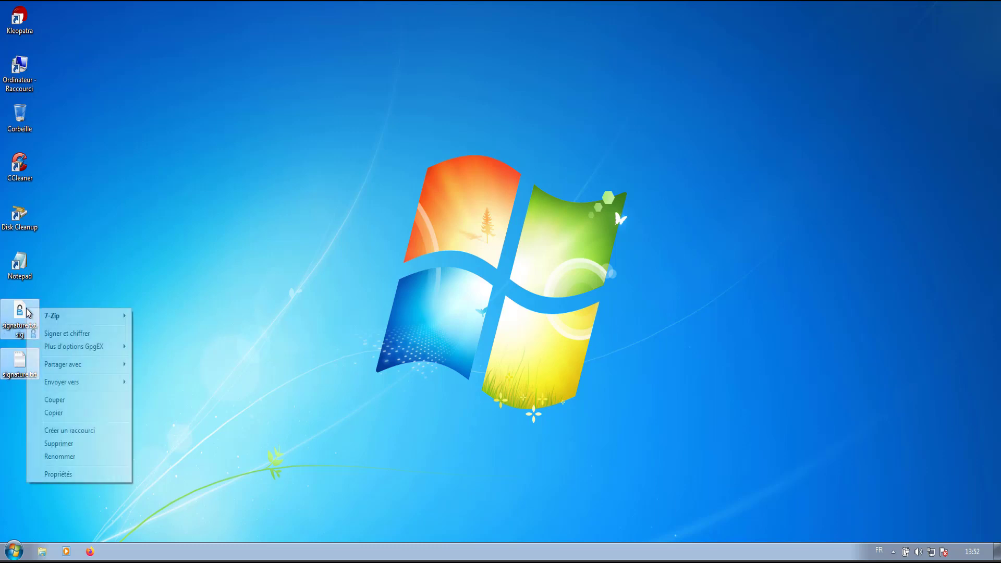
pyautogui.click(21, 311)
pyautogui.rightClick(21, 309)
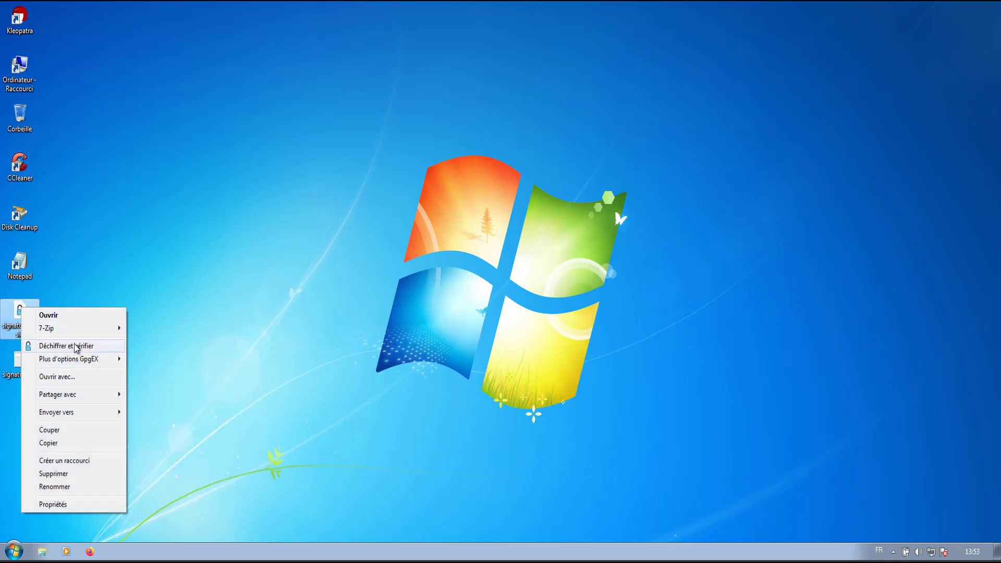
pyautogui.click(76, 347)
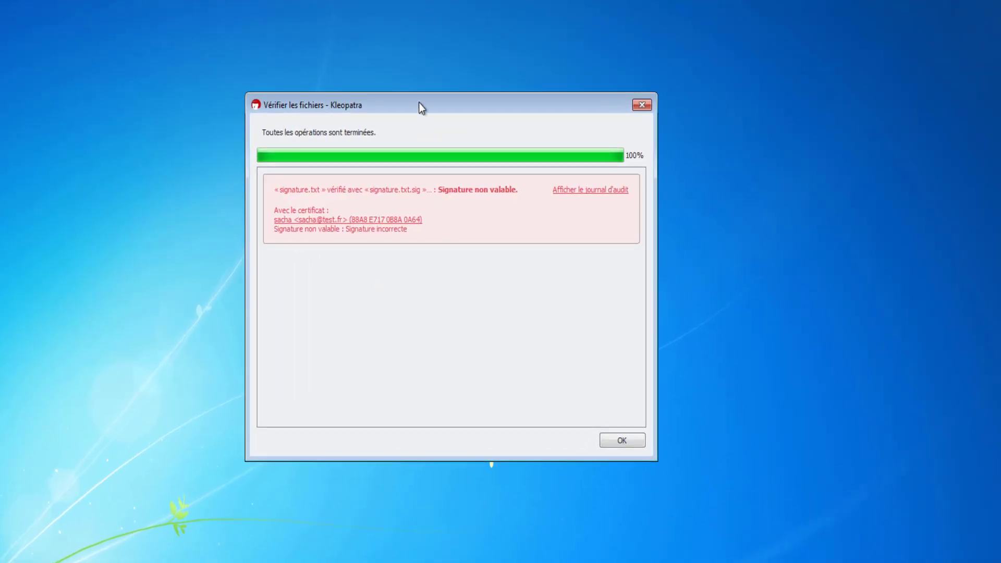
pyautogui.moveTo(422, 108); pyautogui.dragTo(432, 70)
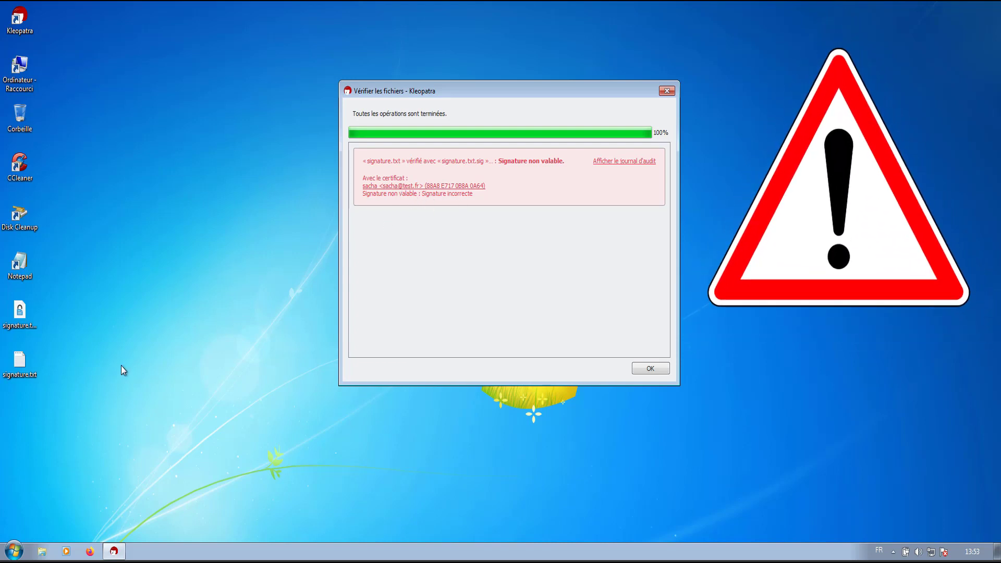
pyautogui.click(642, 369)
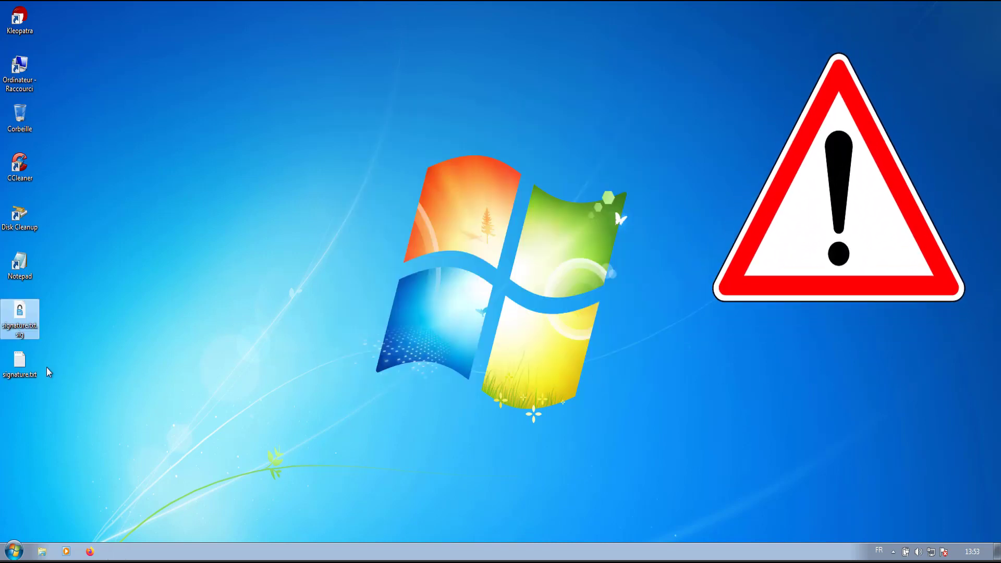
# Step: Restore the text in signature.txt to "ceci est un test de signature", then save and close the file
pyautogui.doubleClick(31, 372)
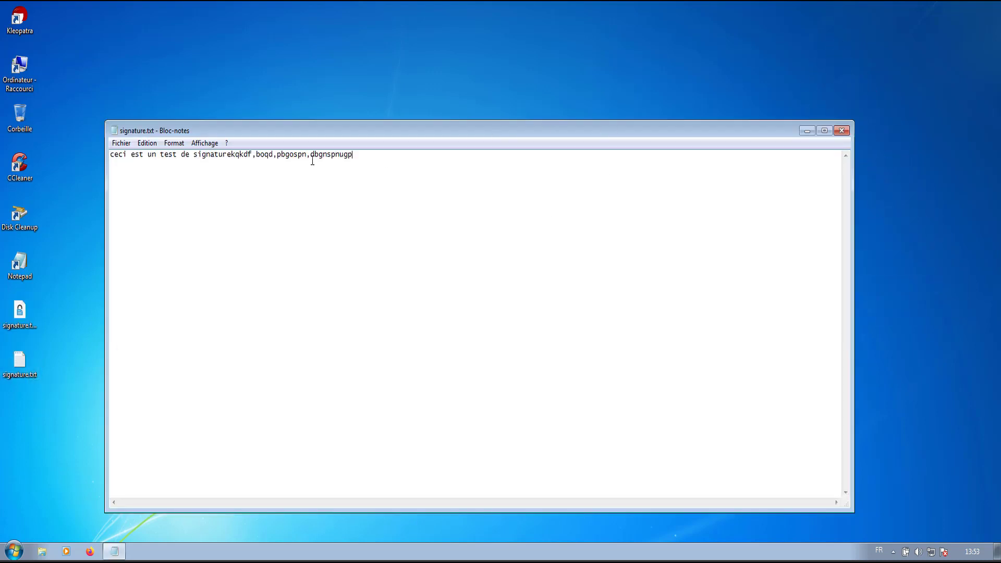
pyautogui.moveTo(353, 155); pyautogui.dragTo(227, 179)
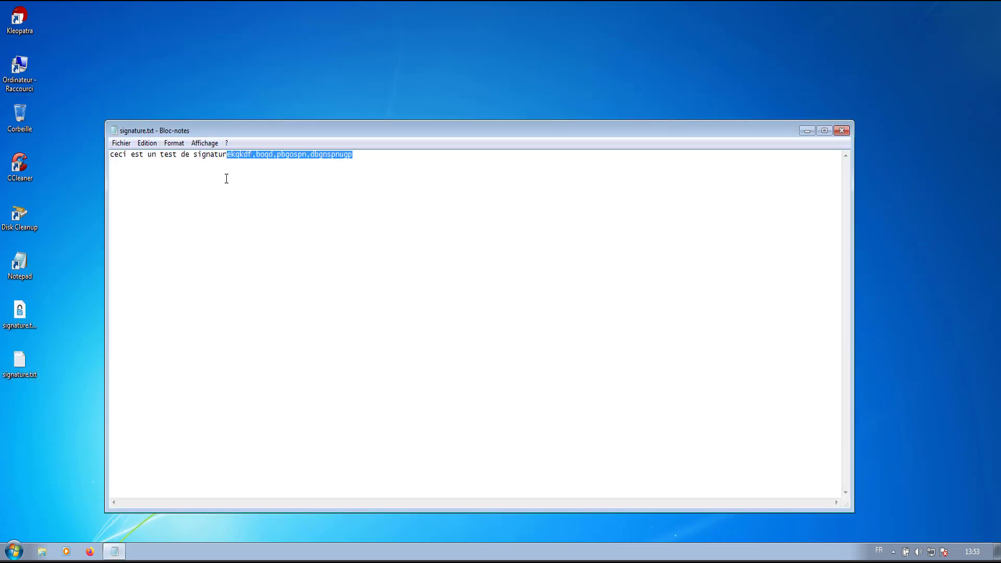
pyautogui.write('e')
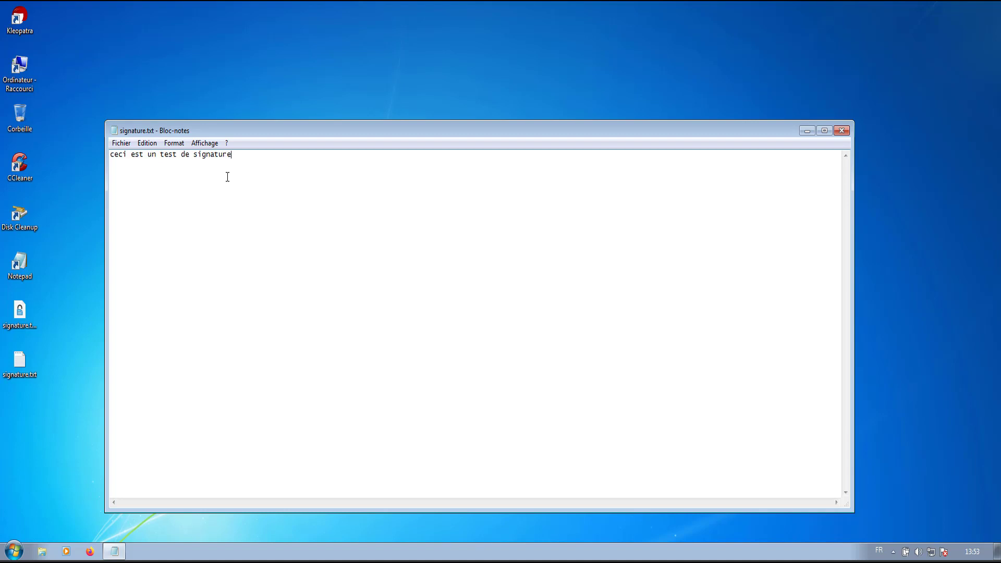
pyautogui.click(841, 131)
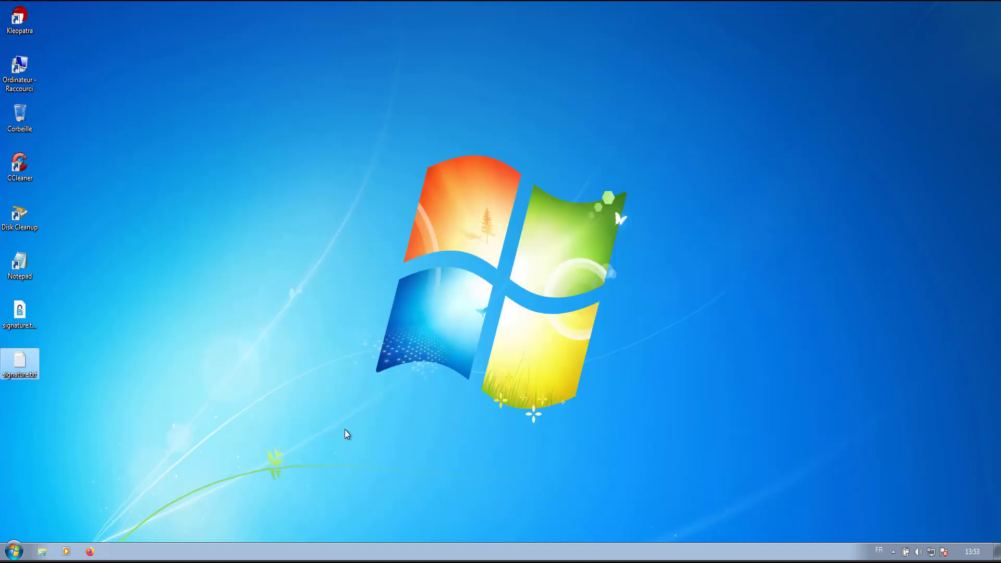
# Step: Verify signature.txt.sig again against the restored signature.txt and close the results
pyautogui.rightClick(12, 315)
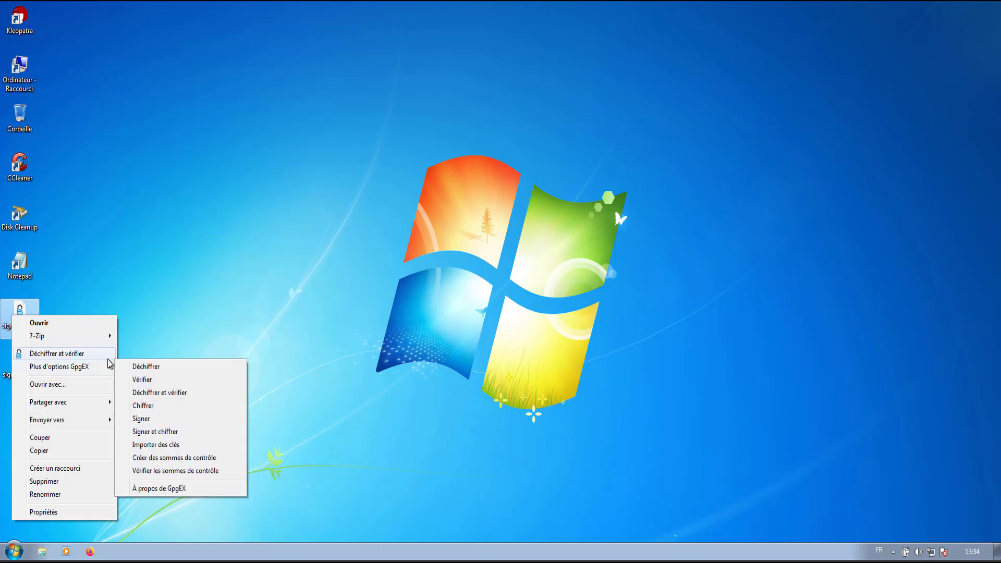
pyautogui.click(107, 357)
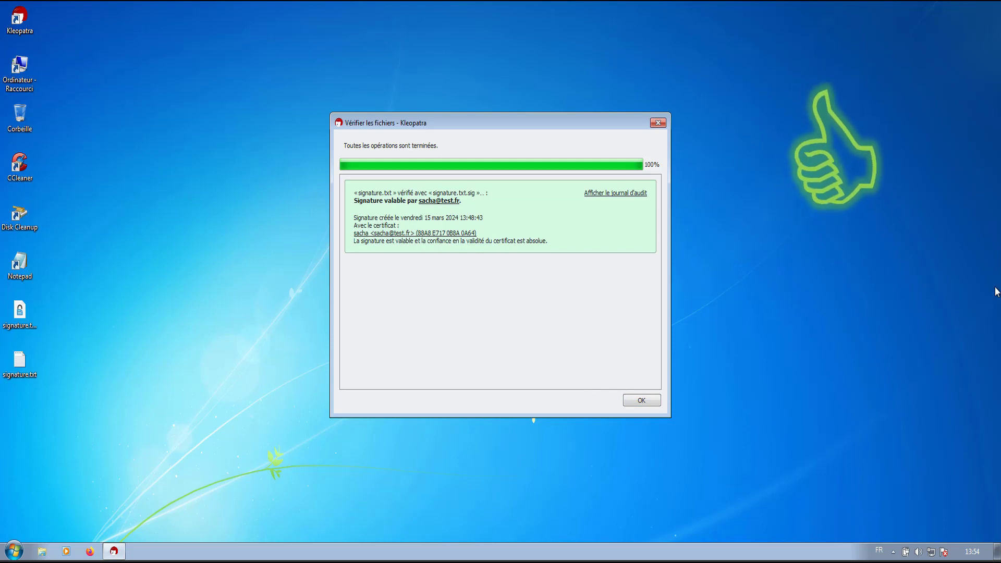
pyautogui.click(642, 401)
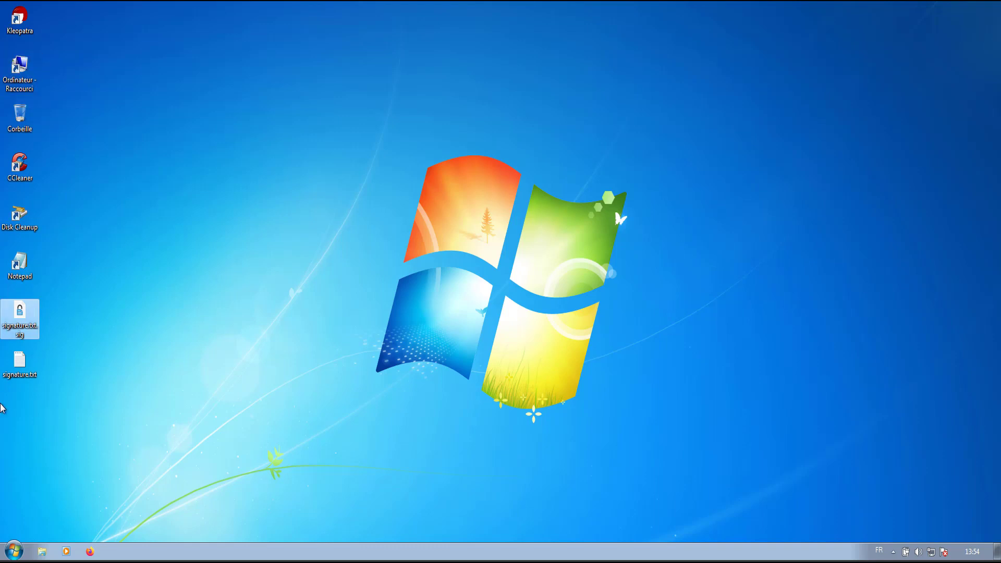
# Step: Sign and encrypt signature.txt for yourself with your own certificate, outputting signature.txt.gpg to the desktop, and finish the operation
pyautogui.click(27, 334)
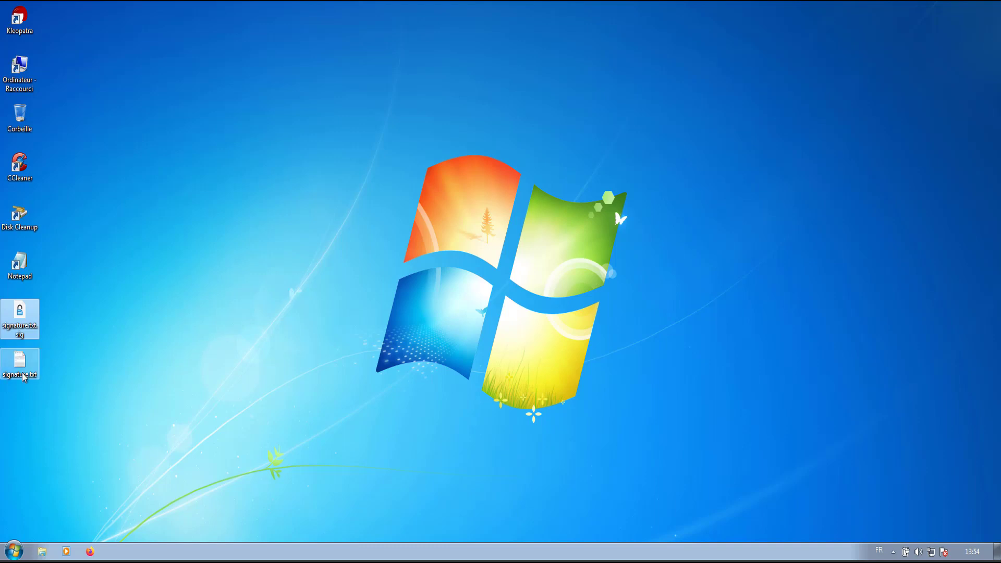
pyautogui.moveTo(24, 373)
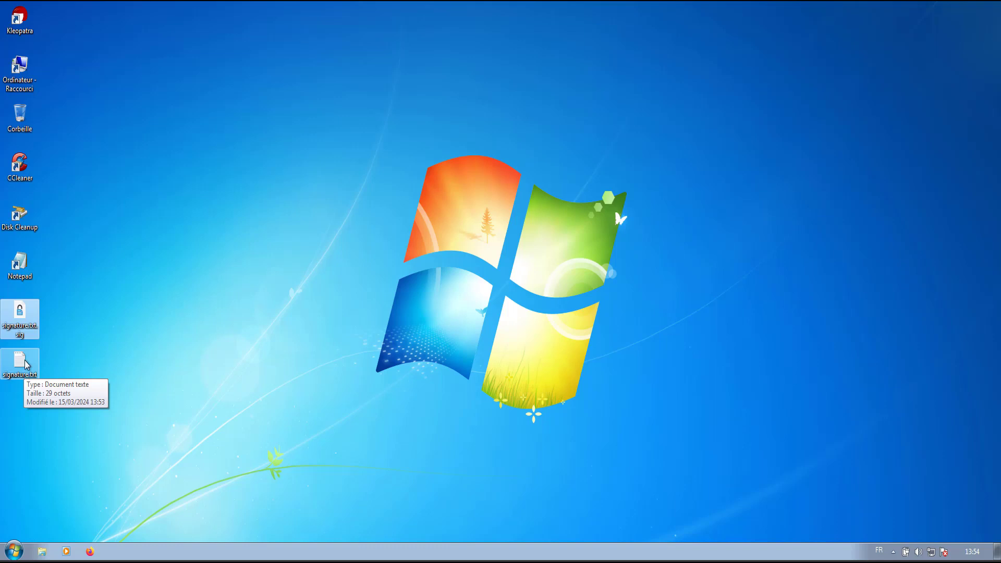
pyautogui.rightClick(20, 360)
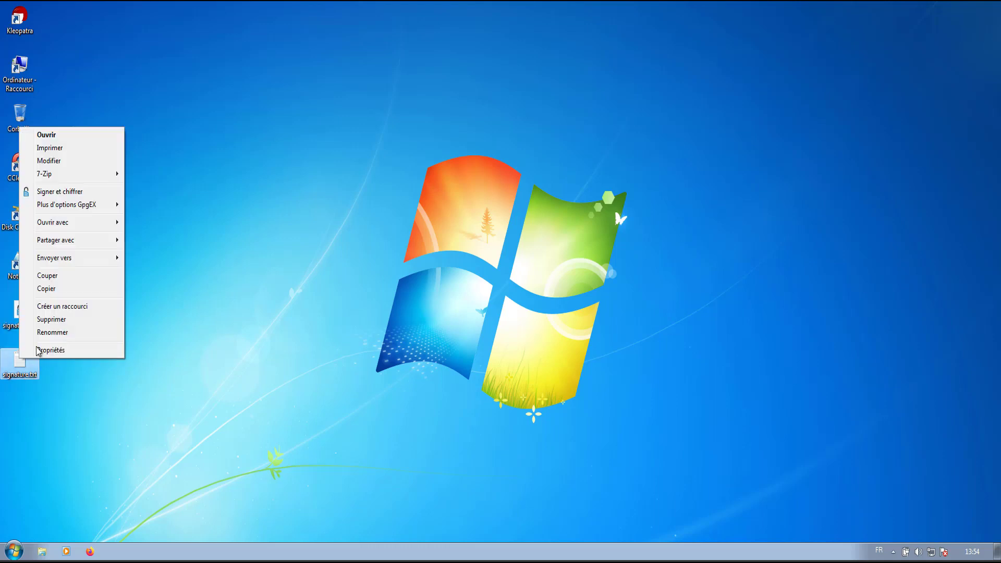
pyautogui.click(54, 195)
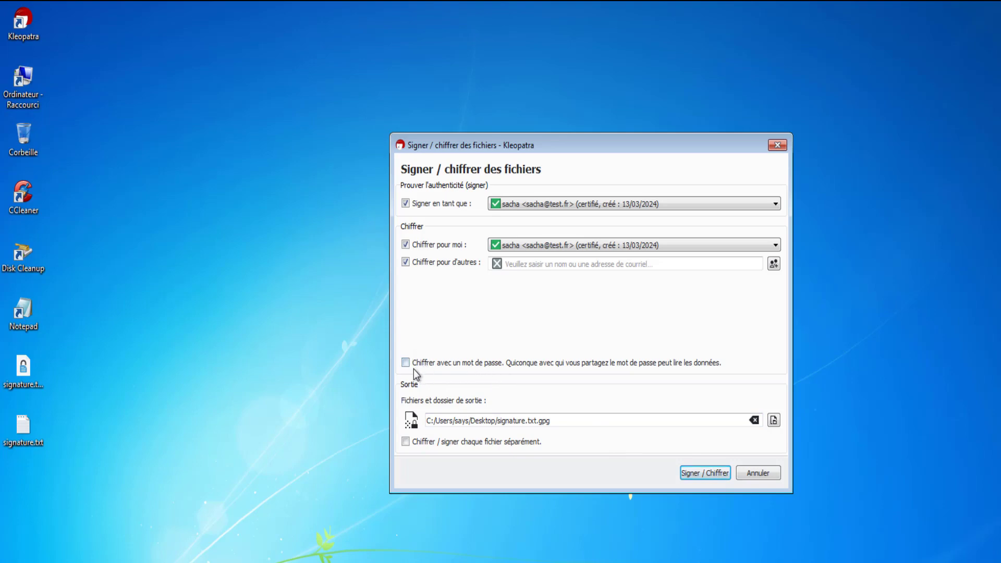
pyautogui.moveTo(457, 141); pyautogui.dragTo(434, 95)
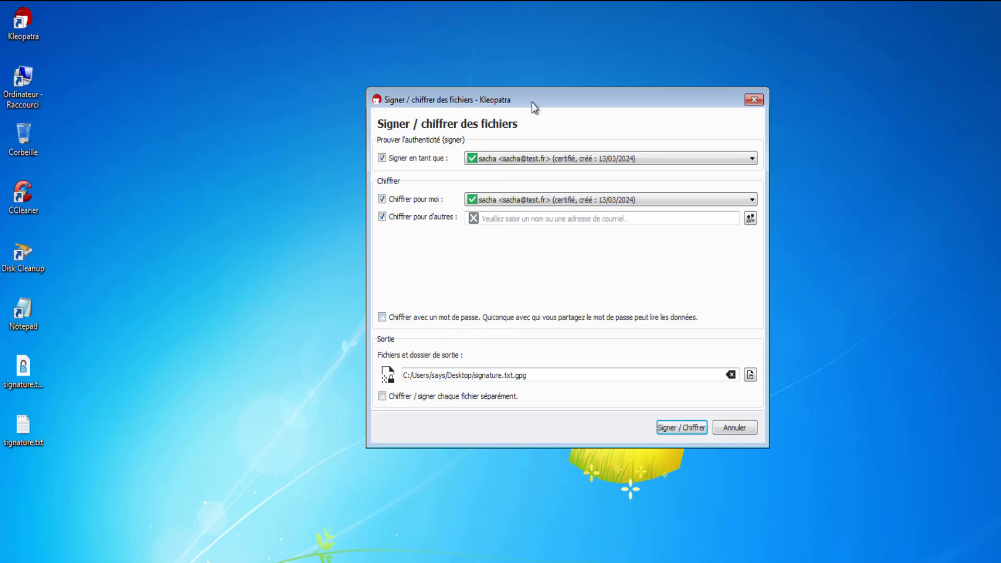
pyautogui.moveTo(532, 102); pyautogui.dragTo(522, 144)
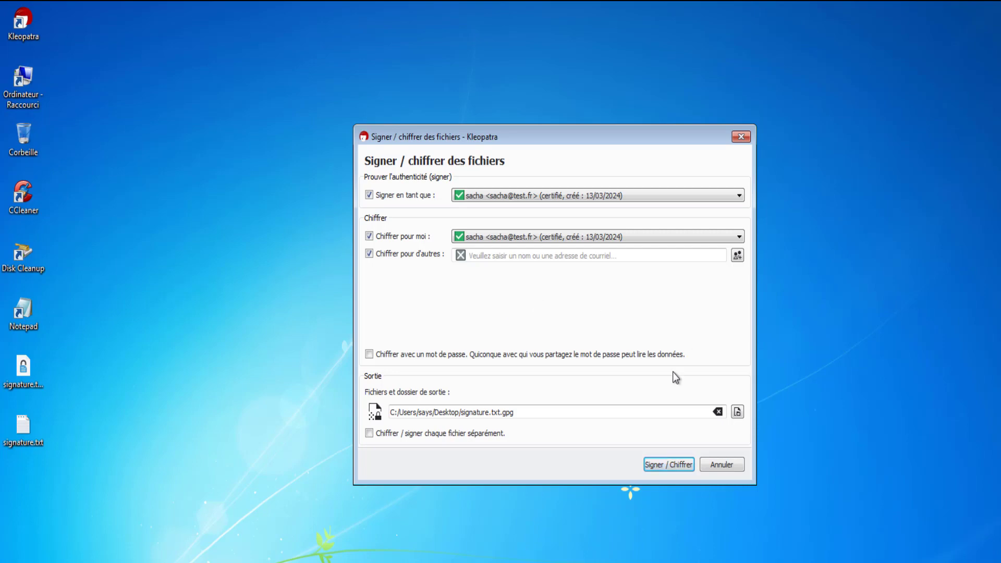
pyautogui.moveTo(534, 134); pyautogui.dragTo(560, 168)
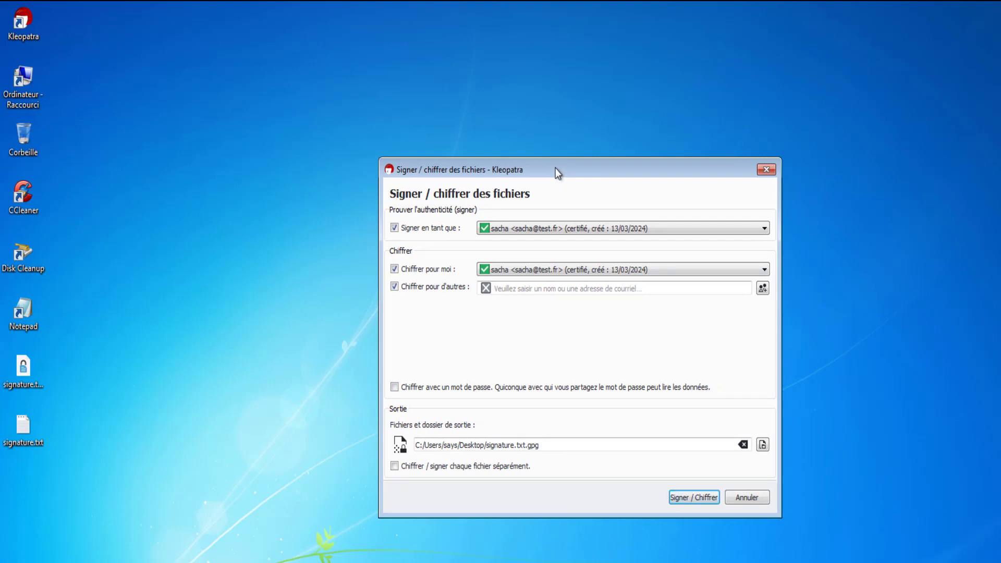
pyautogui.moveTo(555, 168); pyautogui.dragTo(568, 140)
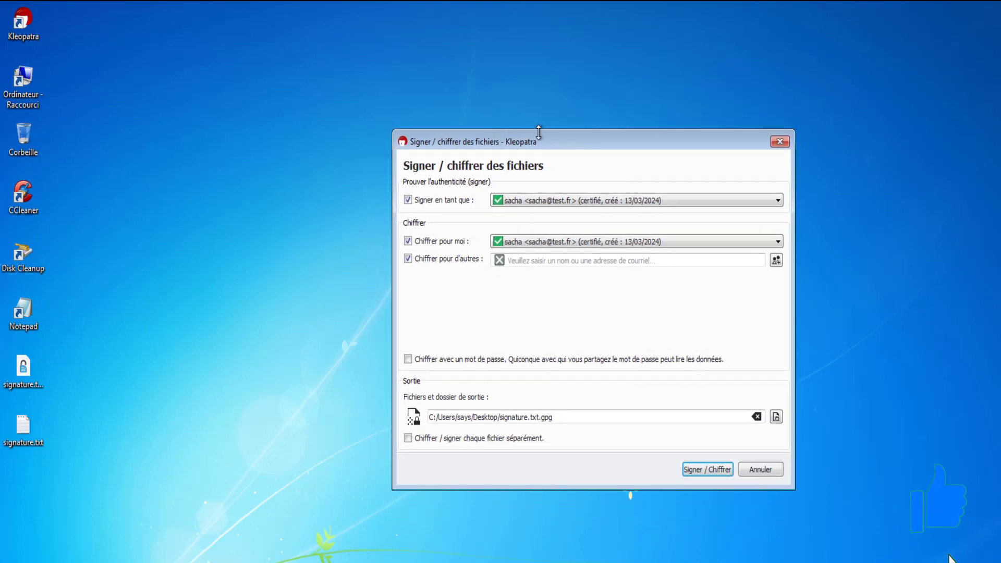
pyautogui.moveTo(536, 139); pyautogui.dragTo(505, 99)
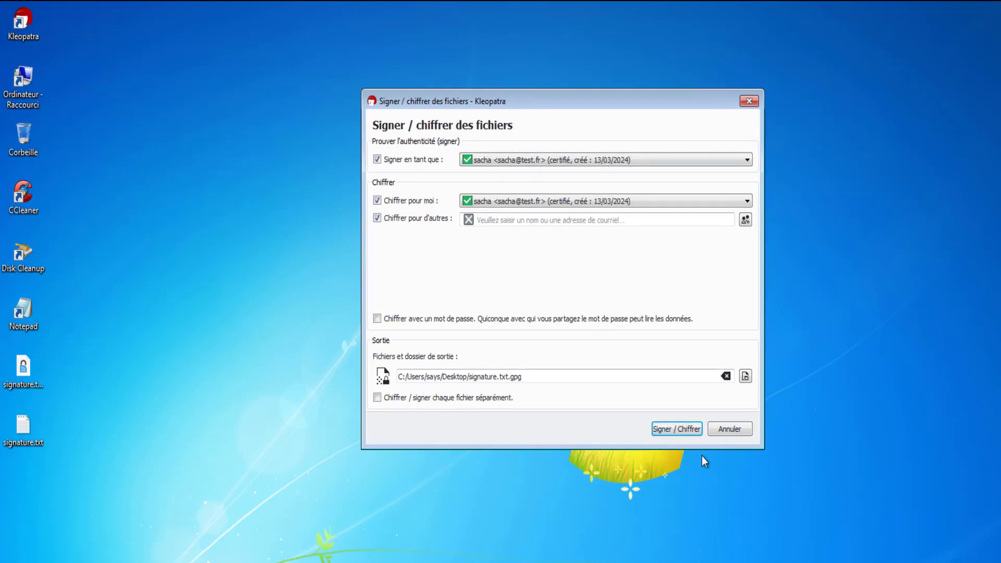
pyautogui.click(676, 430)
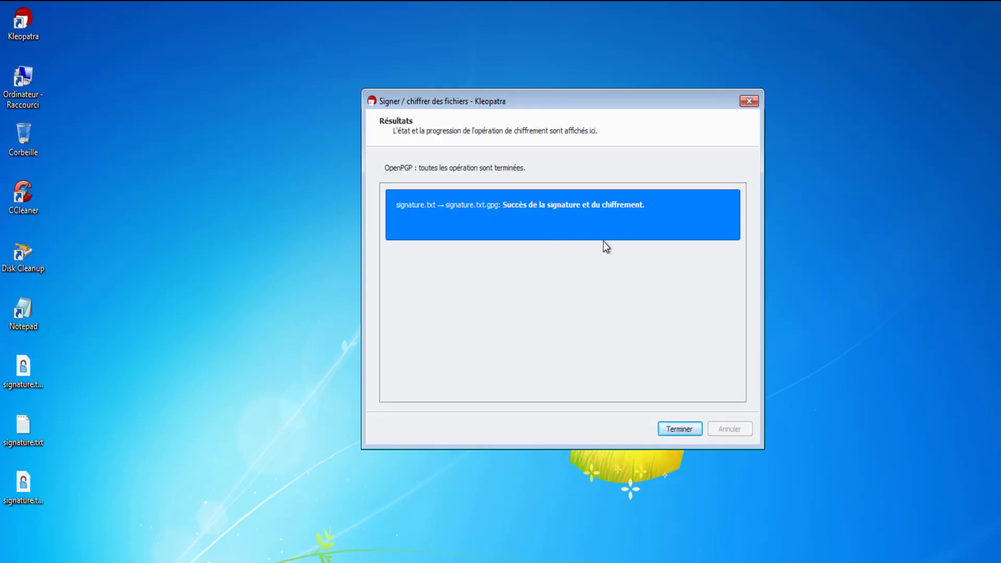
pyautogui.click(689, 428)
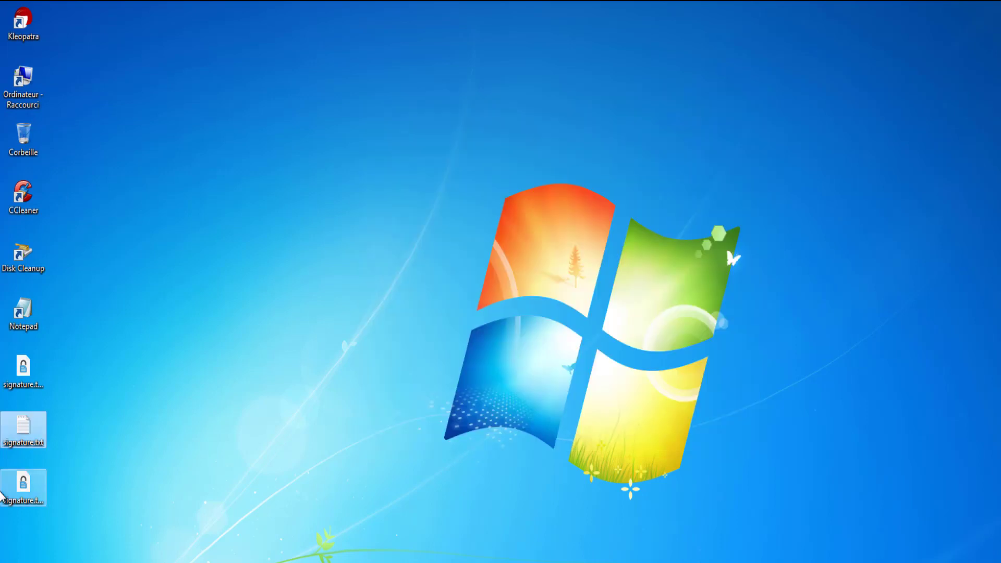
# Step: Place signature.txt.gpg directly above the Corbeille among the desktop icons
pyautogui.click(21, 370)
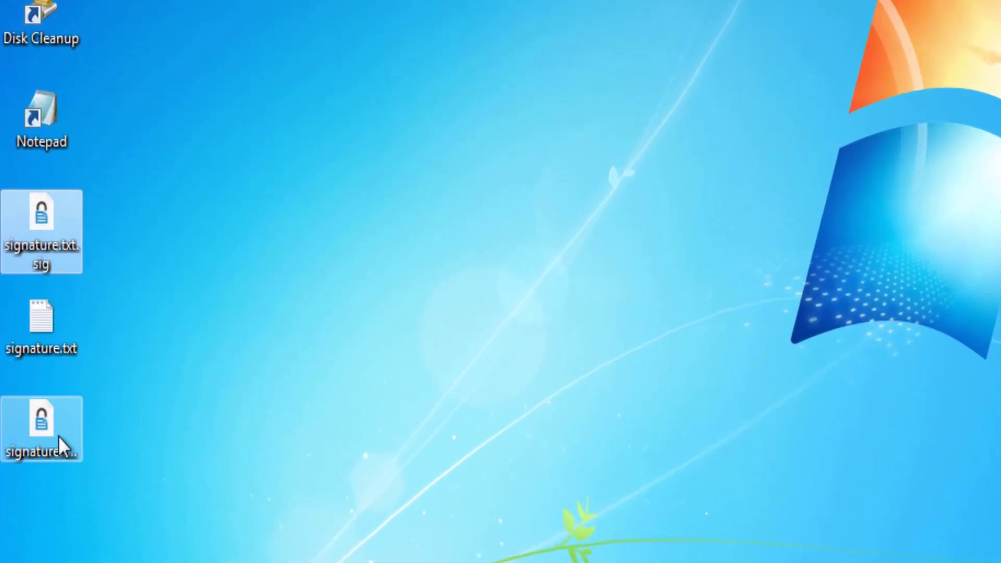
pyautogui.click(58, 436)
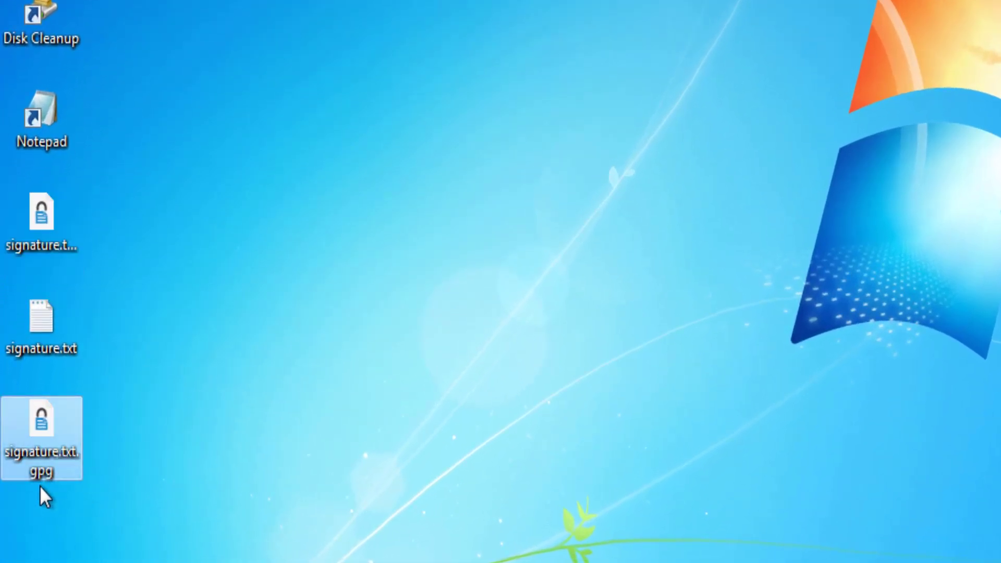
pyautogui.moveTo(50, 477)
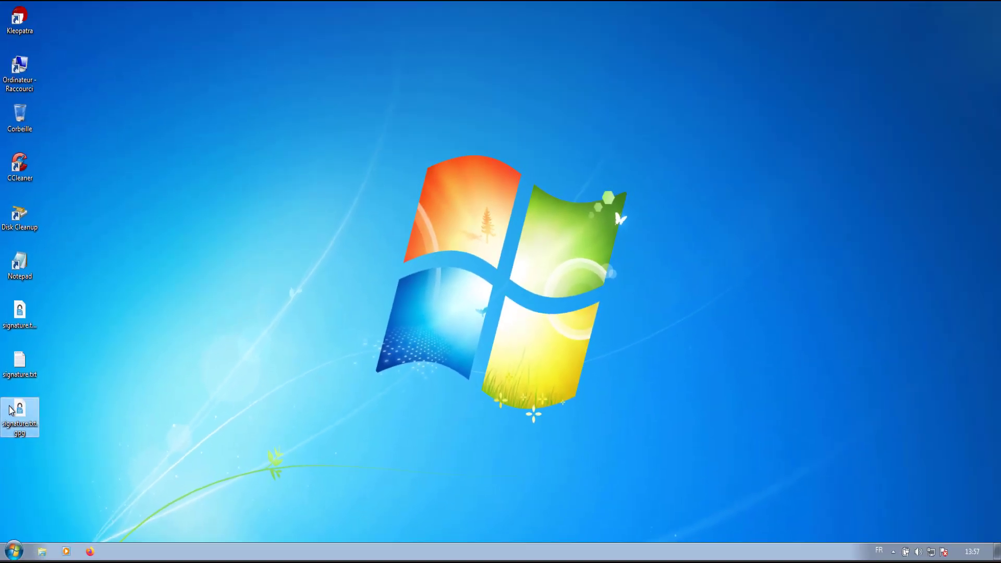
pyautogui.moveTo(28, 418)
pyautogui.mouseDown()
pyautogui.moveTo(190, 108)
pyautogui.moveTo(37, 122)
pyautogui.moveTo(521, 142)
pyautogui.moveTo(412, 142)
pyautogui.moveTo(399, 156)
pyautogui.mouseUp()
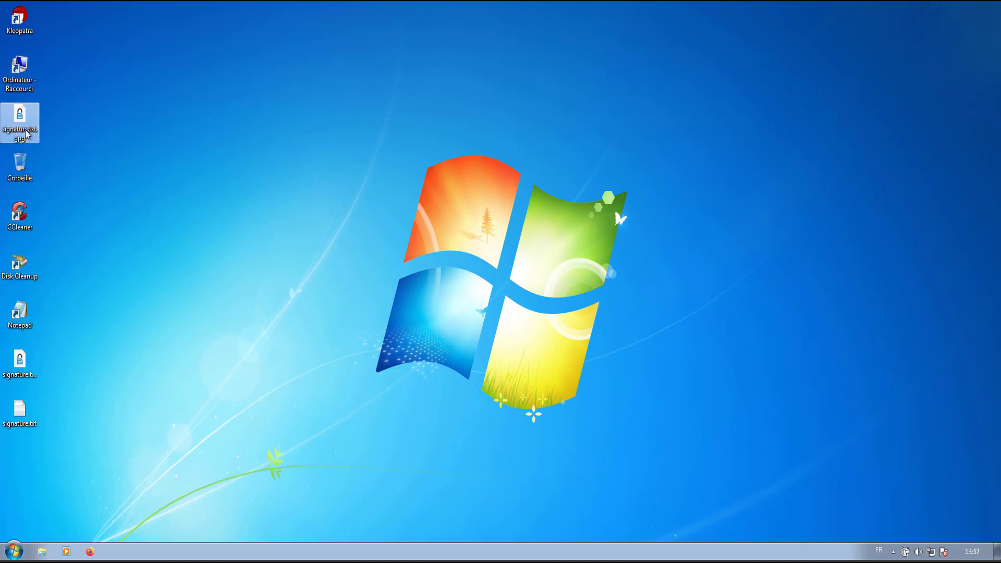
pyautogui.moveTo(25, 135)
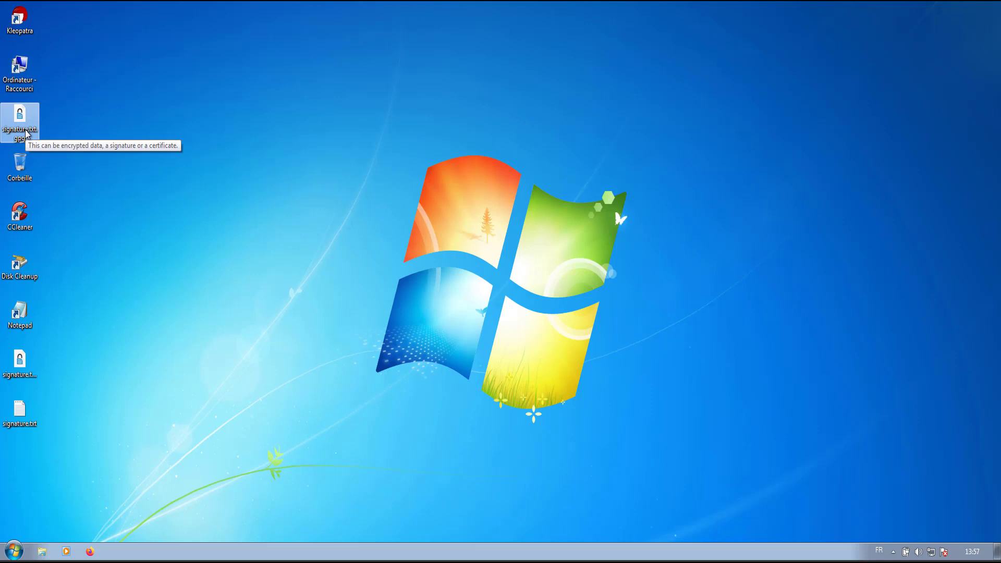
pyautogui.moveTo(25, 134)
pyautogui.mouseDown()
pyautogui.moveTo(319, 130)
pyautogui.moveTo(81, 90)
pyautogui.moveTo(23, 122)
pyautogui.mouseUp()
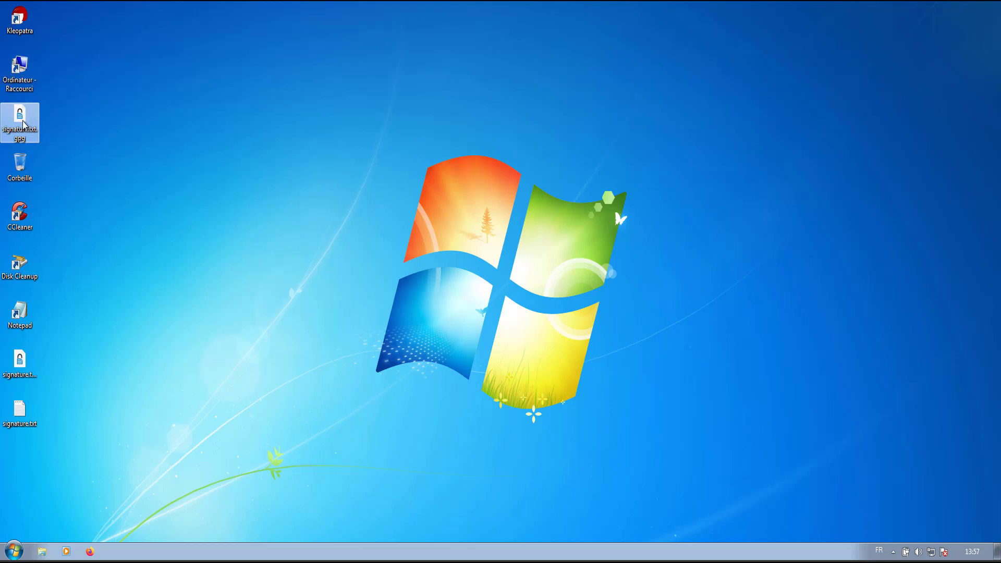
pyautogui.moveTo(20, 141)
pyautogui.moveTo(23, 124)
pyautogui.mouseDown()
pyautogui.moveTo(317, 134)
pyautogui.moveTo(266, 146)
pyautogui.mouseUp()
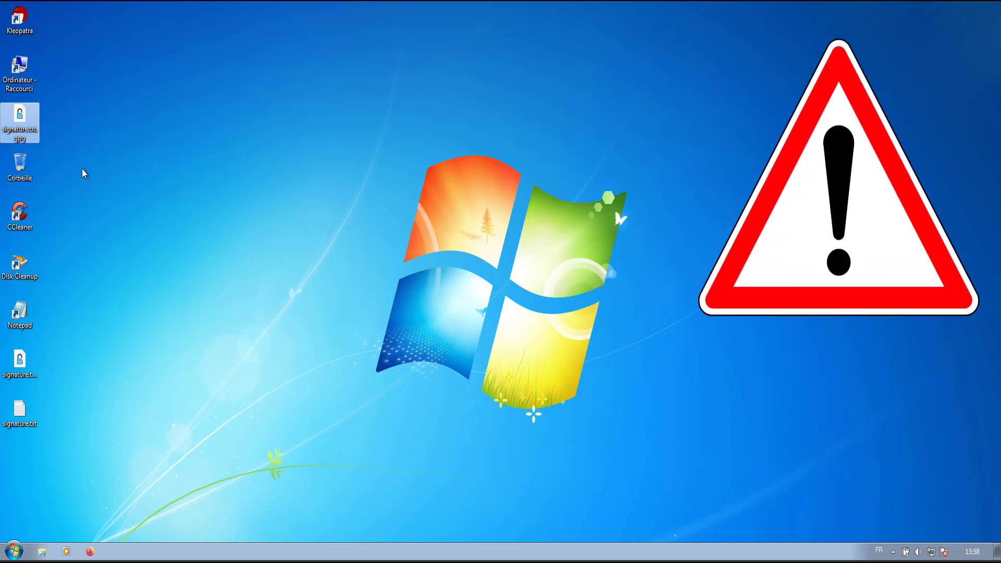
# Step: Decrypt and verify the signed and encrypted file signature.txt.gpg
pyautogui.rightClick(26, 115)
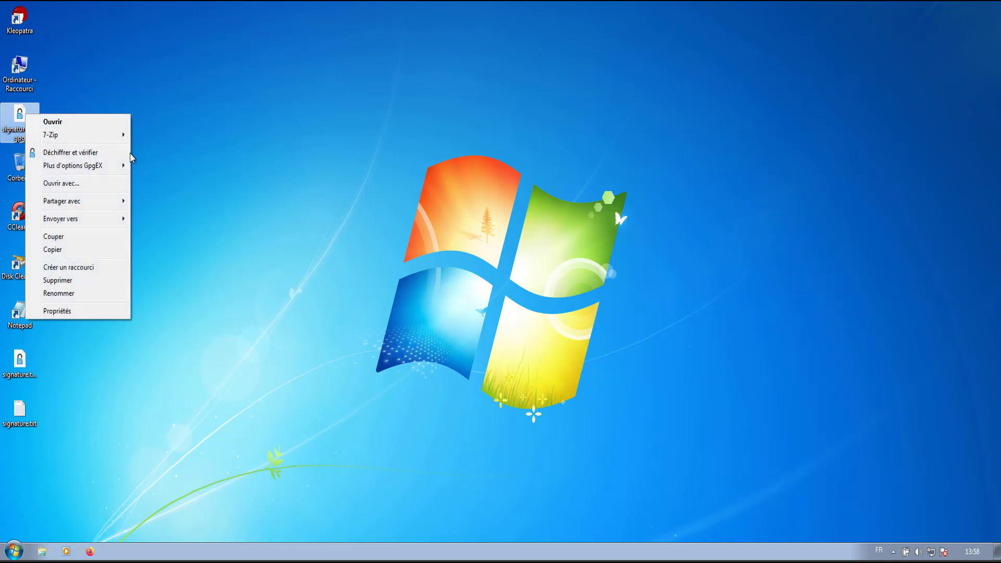
pyautogui.click(101, 156)
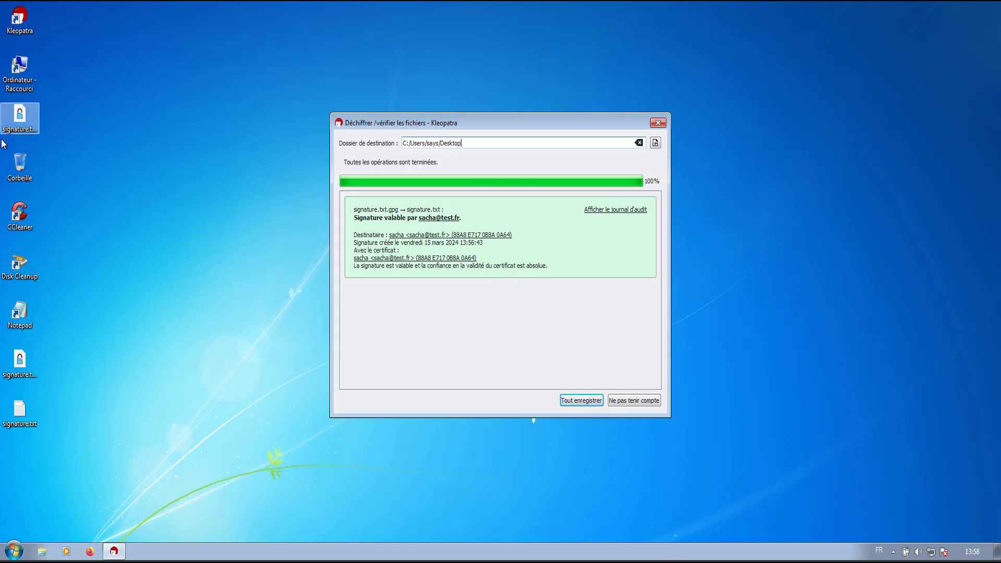
pyautogui.click(20, 122)
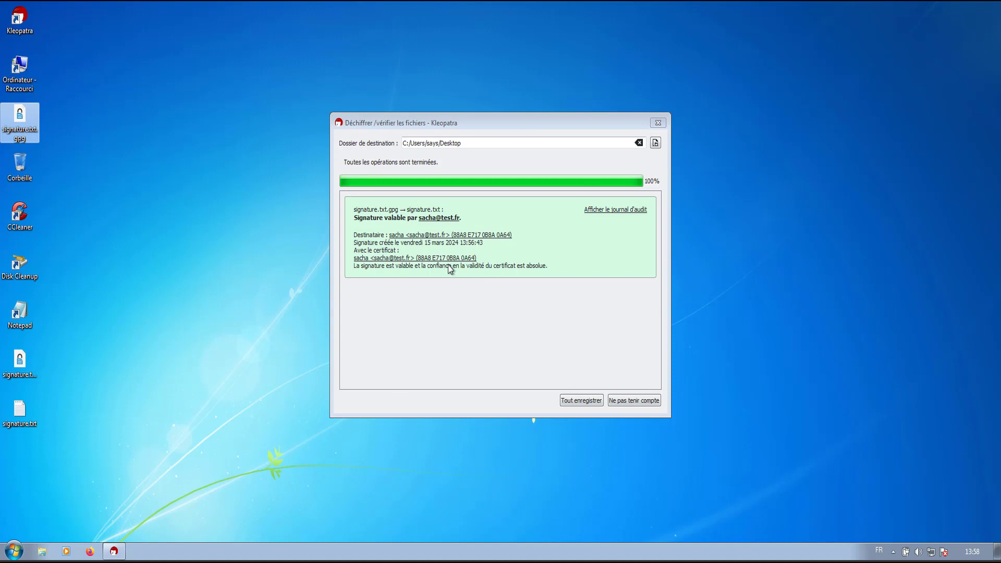
# Step: Save the decrypted signature.txt to the desktop, overwriting the existing file of that name
pyautogui.rightClick(33, 128)
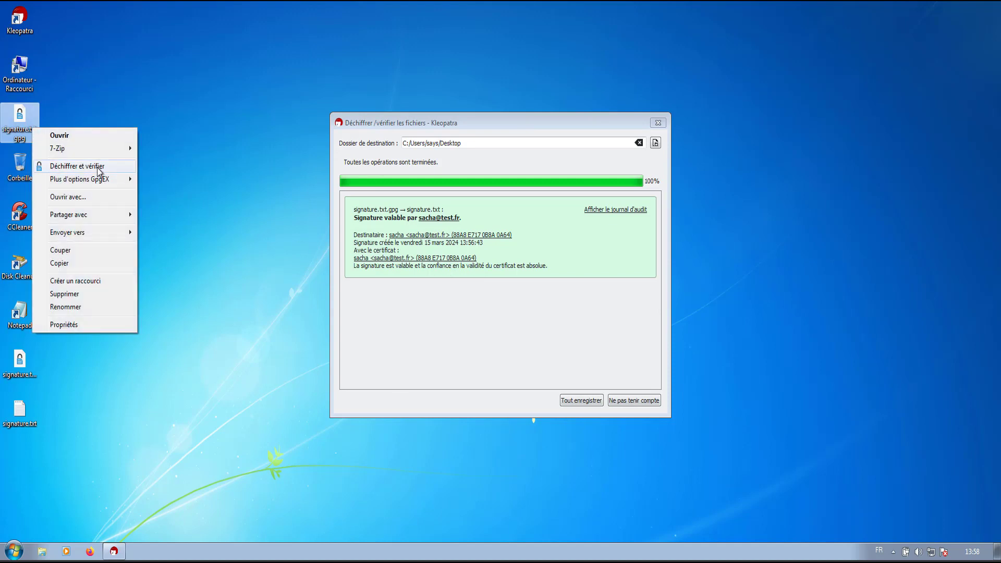
pyautogui.click(440, 321)
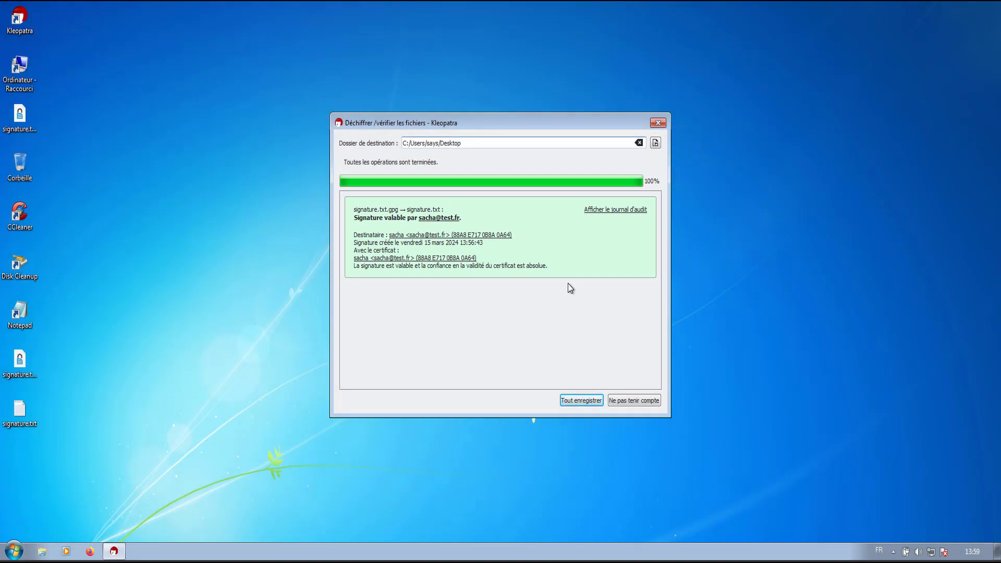
pyautogui.click(575, 402)
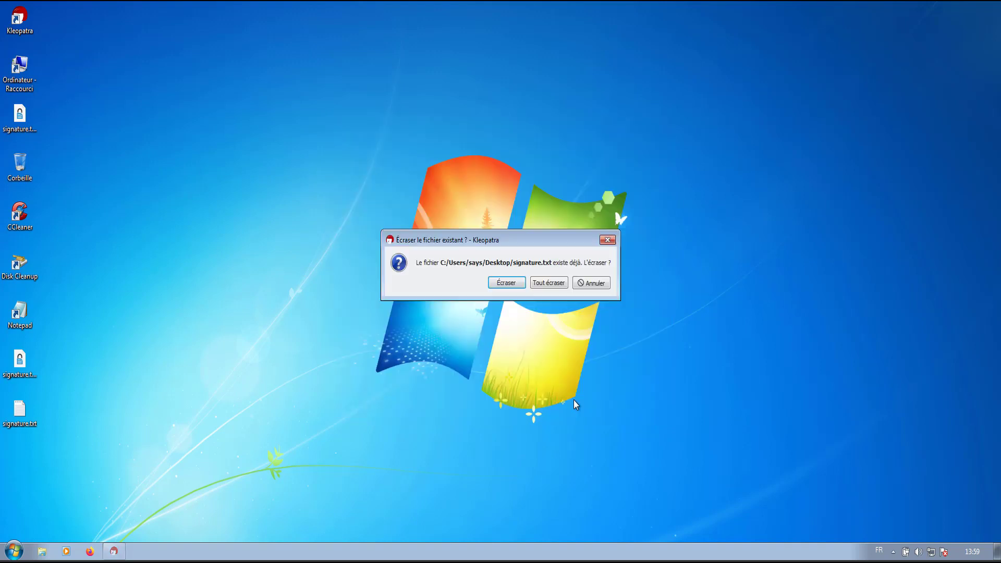
pyautogui.click(504, 285)
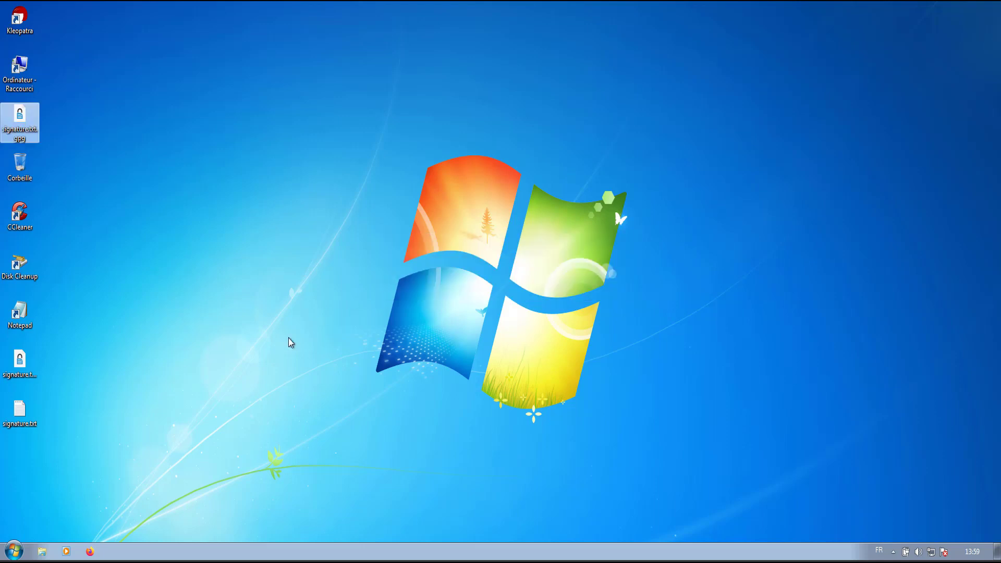
# Step: Place signature.txt directly below CCleaner among the desktop icons and leave it selected
pyautogui.moveTo(22, 409)
pyautogui.mouseDown()
pyautogui.moveTo(73, 417)
pyautogui.moveTo(224, 362)
pyautogui.moveTo(217, 333)
pyautogui.mouseUp()
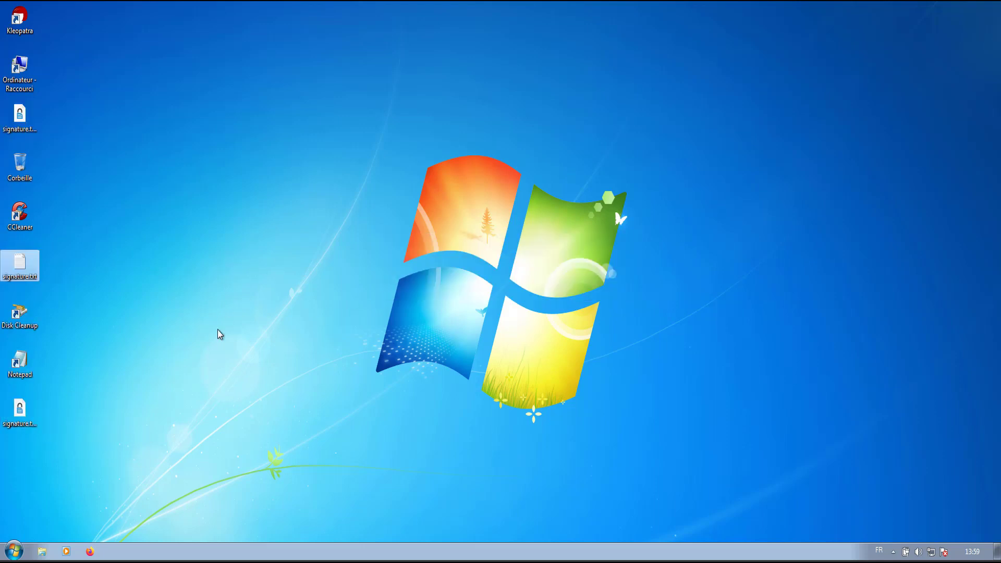
pyautogui.click(28, 278)
pyautogui.press('Return')
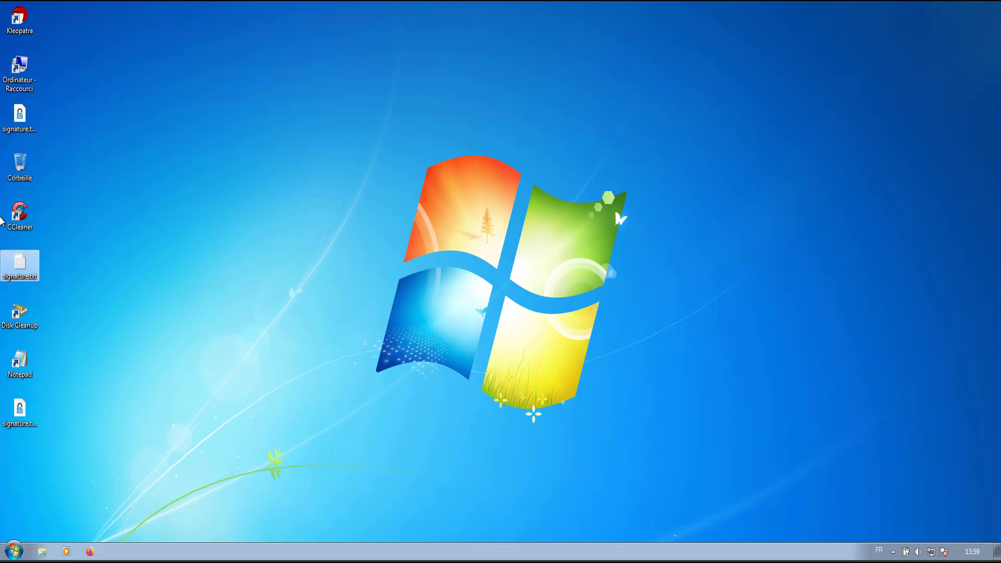
pyautogui.click(19, 265)
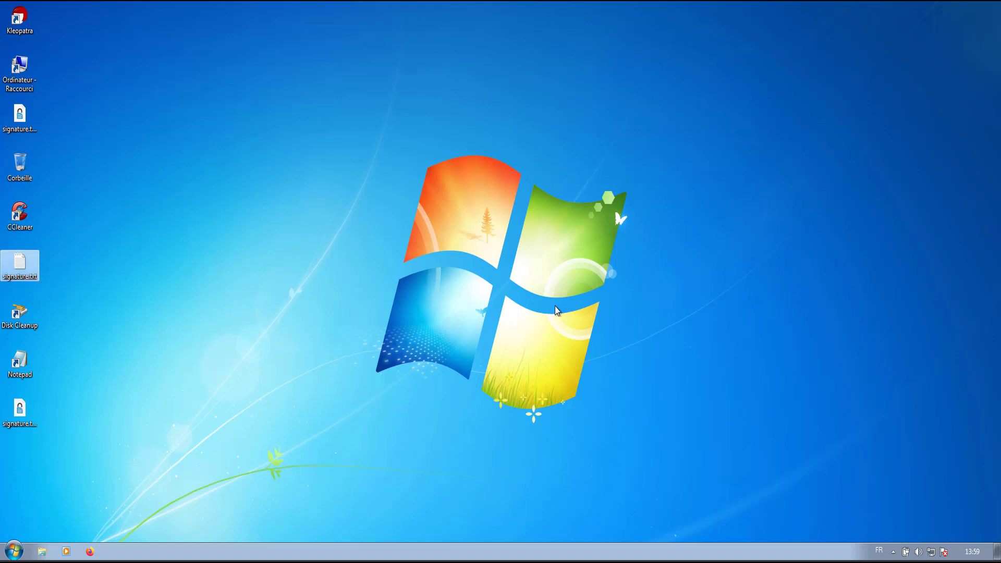